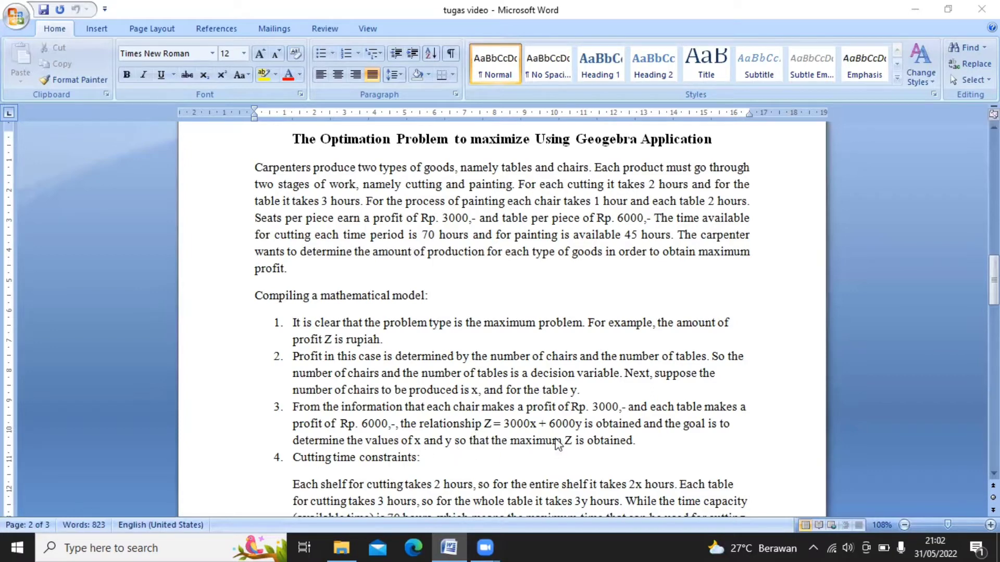
# Step: Read through the carpenter problem's mathematical model, from the profit function to the cutting, painting and non-negativity constraints
pyautogui.scroll(-5, 579, 445)
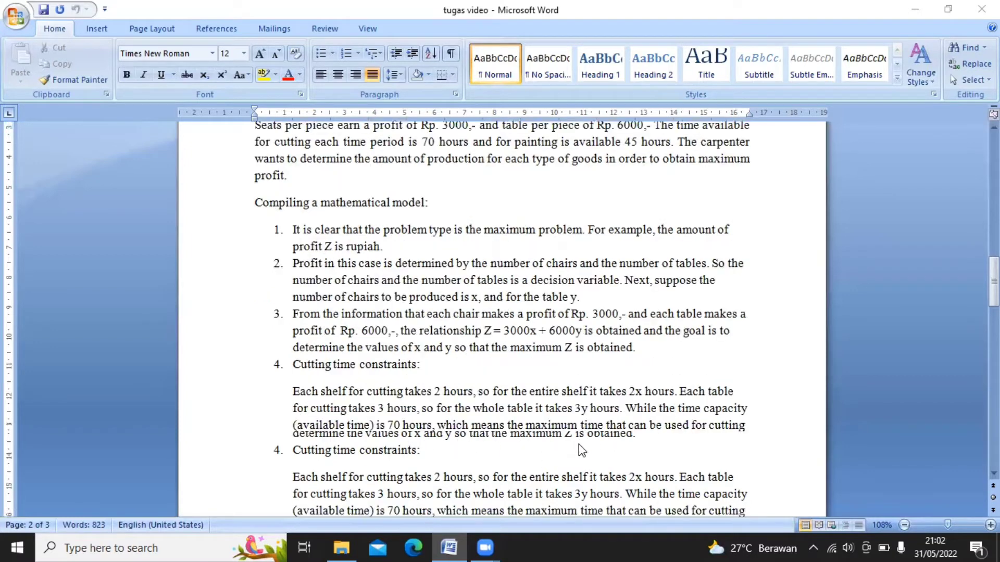
pyautogui.scroll(1, 371, 232)
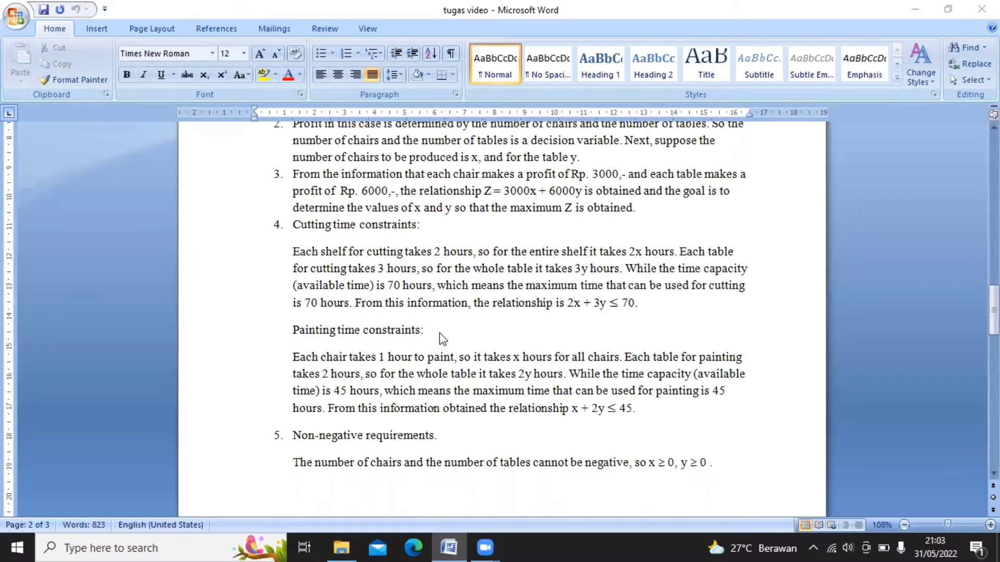
pyautogui.scroll(-1, 444, 341)
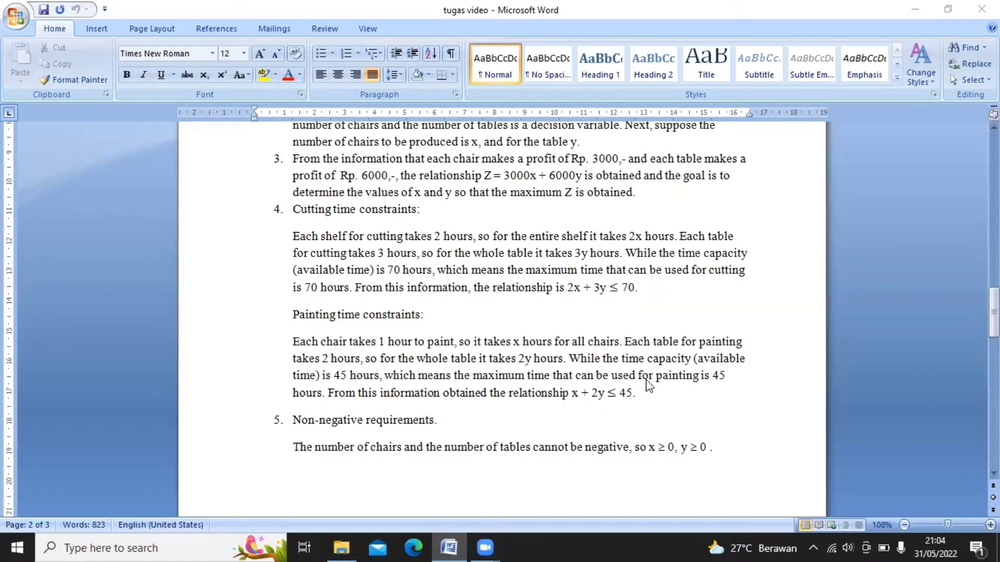
pyautogui.scroll(-3, 649, 394)
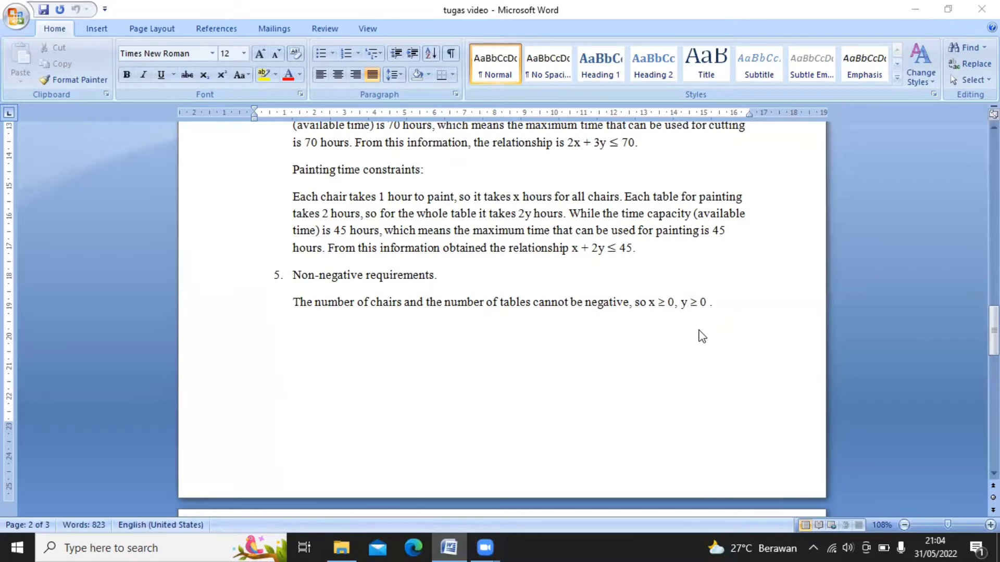
pyautogui.scroll(-7, 702, 336)
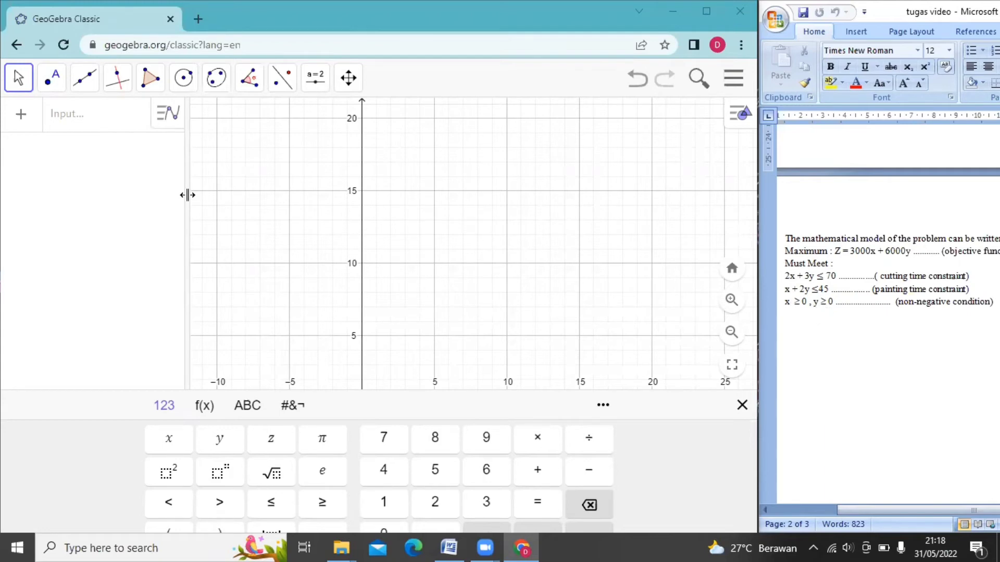
# Step: In GeoGebra Classic, enter the cutting time constraint 2x + 3y ≤ 70 as a new algebra expression
pyautogui.click(82, 120)
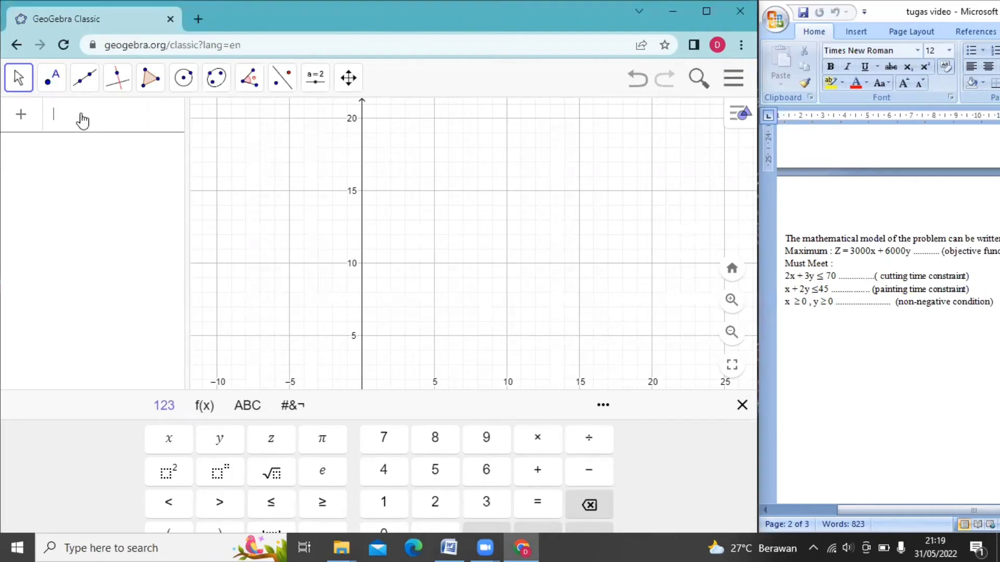
pyautogui.click(427, 502)
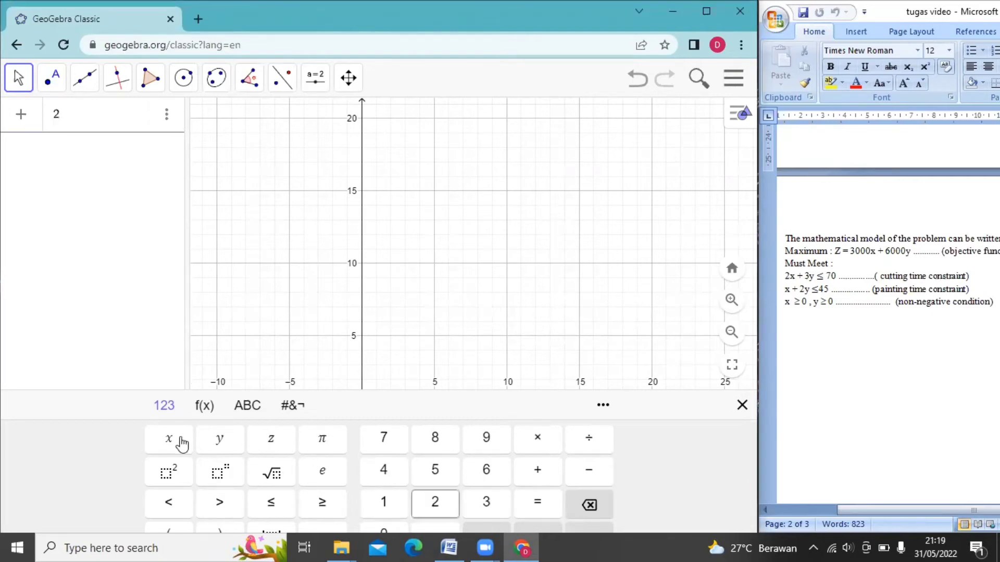
pyautogui.write('x')
pyautogui.click(539, 471)
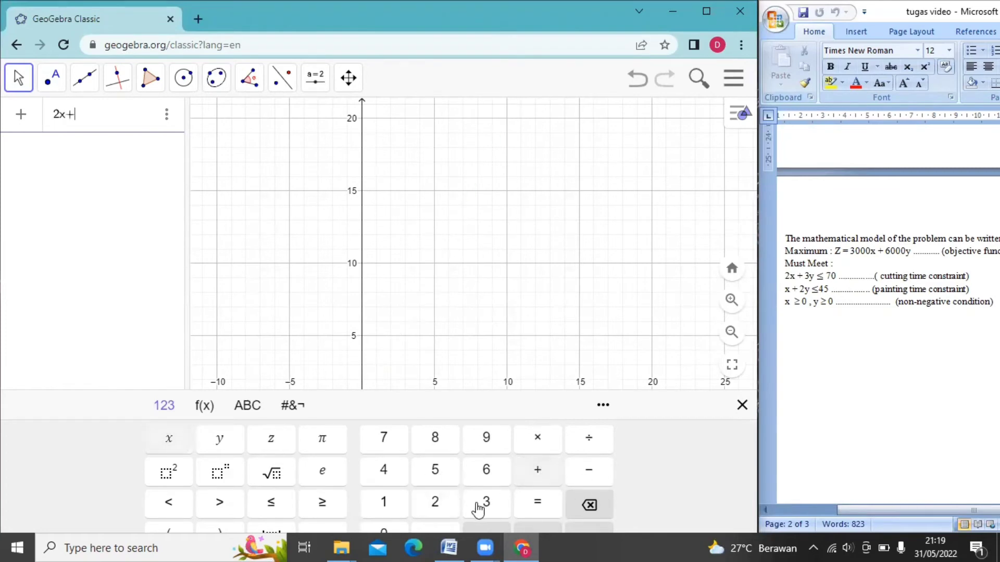
pyautogui.click(486, 502)
pyautogui.click(220, 442)
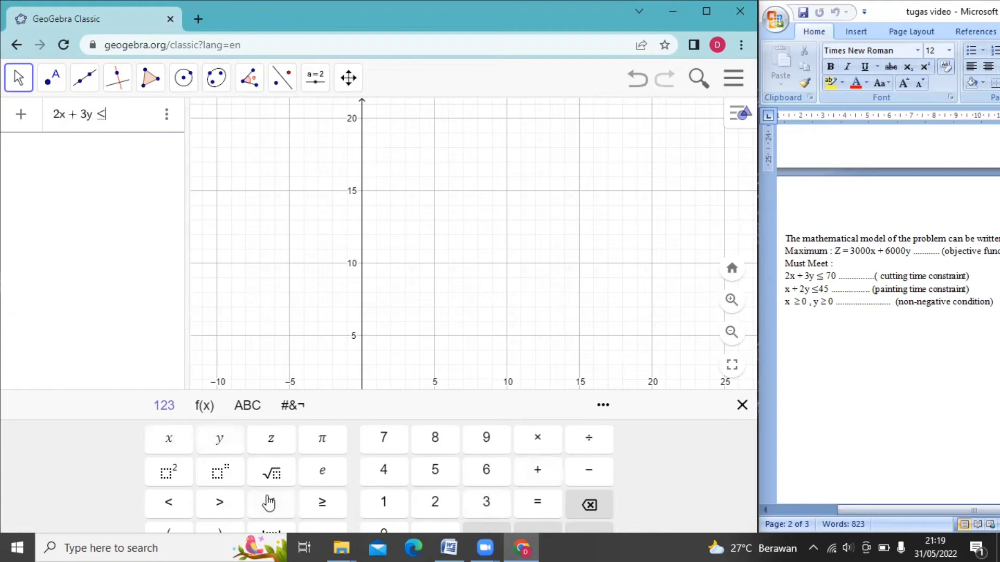
pyautogui.click(385, 439)
pyautogui.click(384, 528)
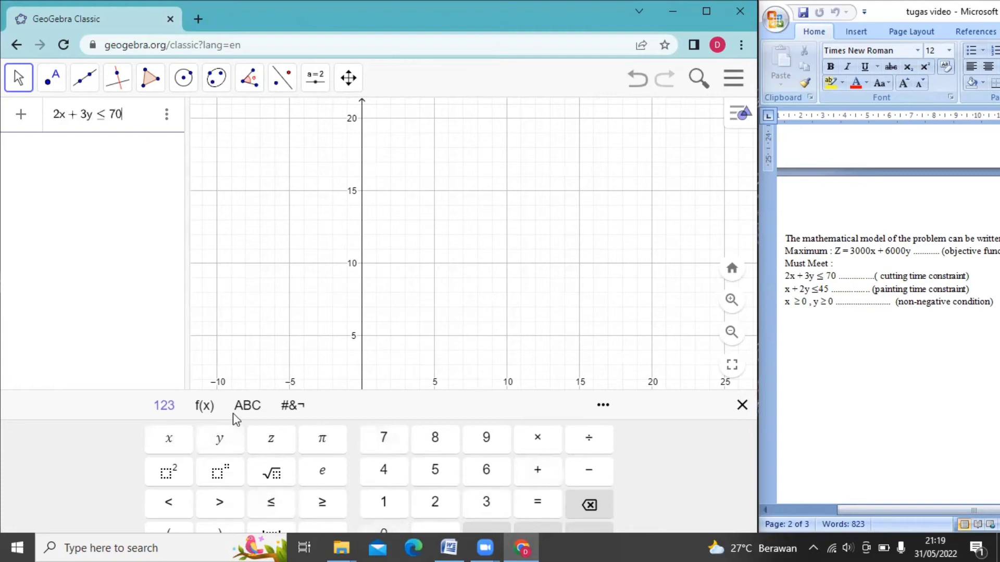
# Step: Extend the inequality with a logical AND (∧) and the painting time constraint x + 2y ≤ 45
pyautogui.click(289, 406)
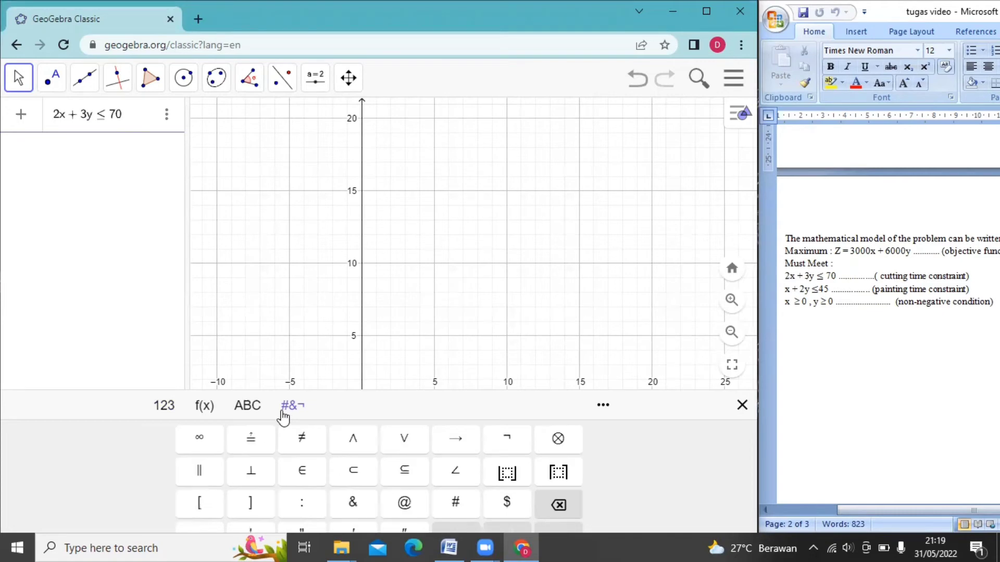
pyautogui.click(353, 440)
pyautogui.click(166, 406)
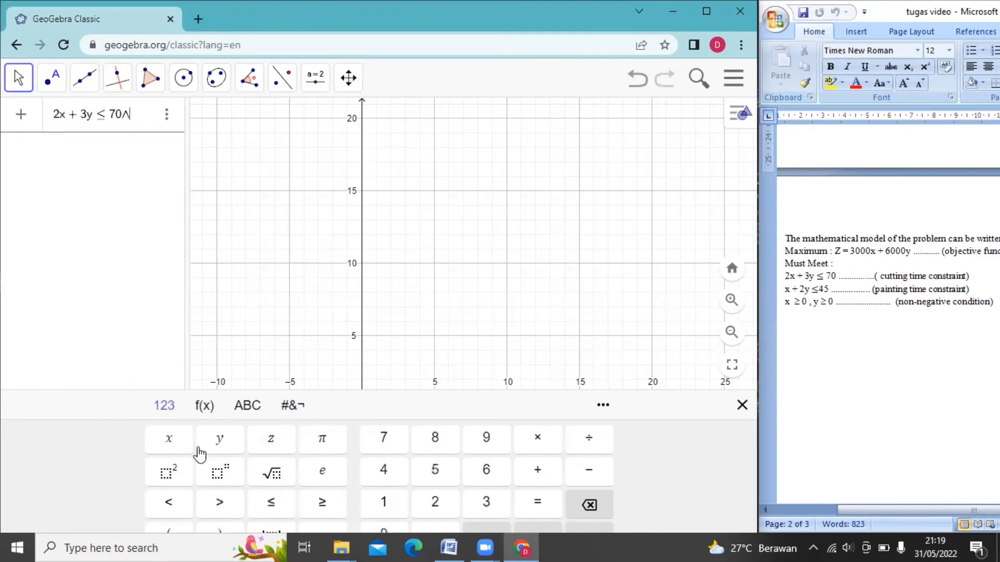
pyautogui.click(177, 446)
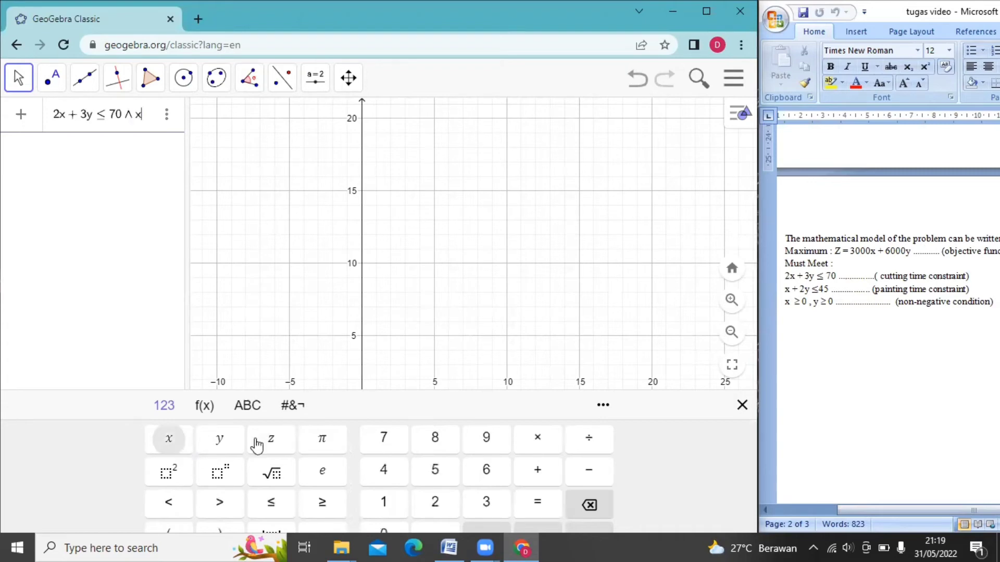
pyautogui.click(541, 478)
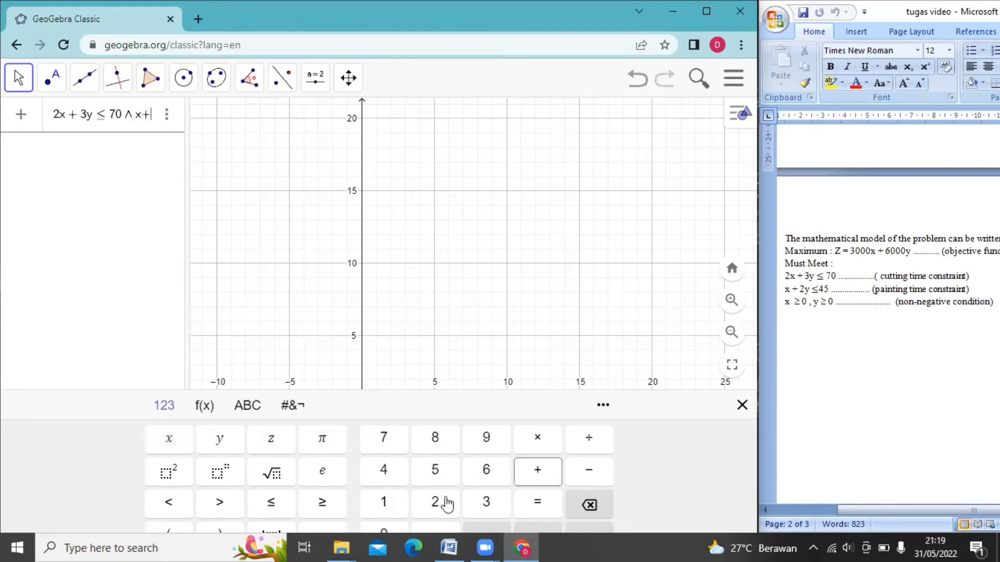
pyautogui.click(444, 503)
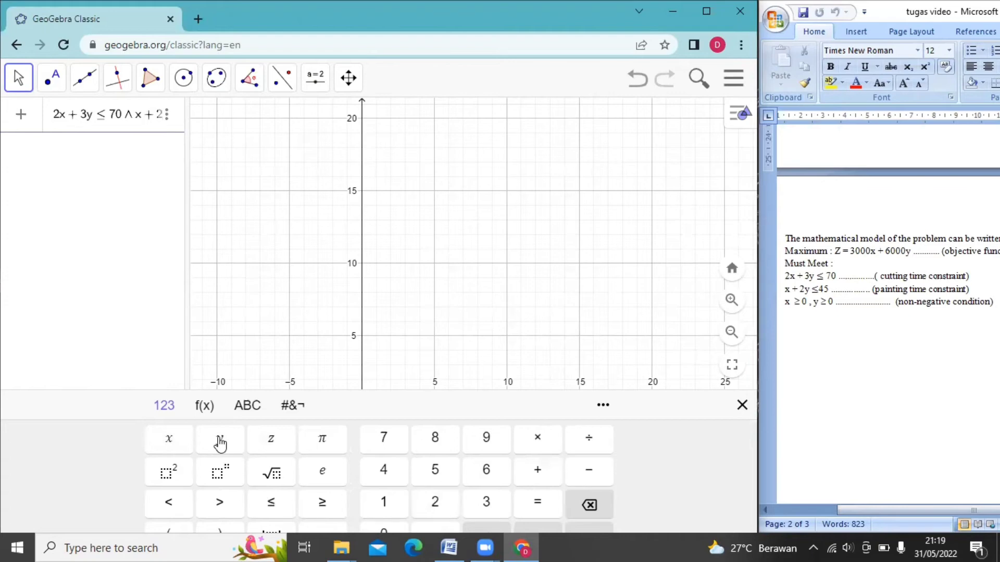
pyautogui.click(219, 443)
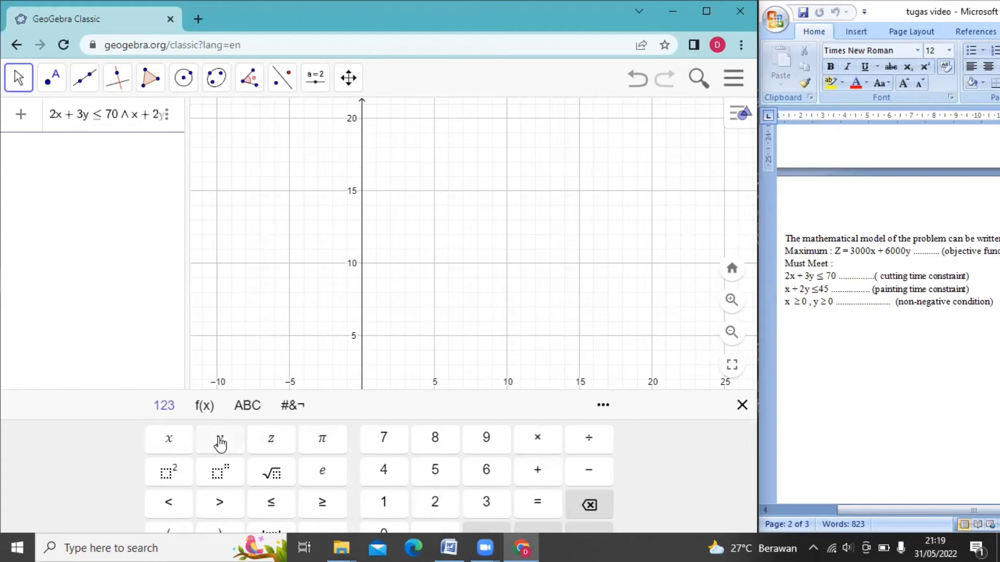
pyautogui.click(269, 503)
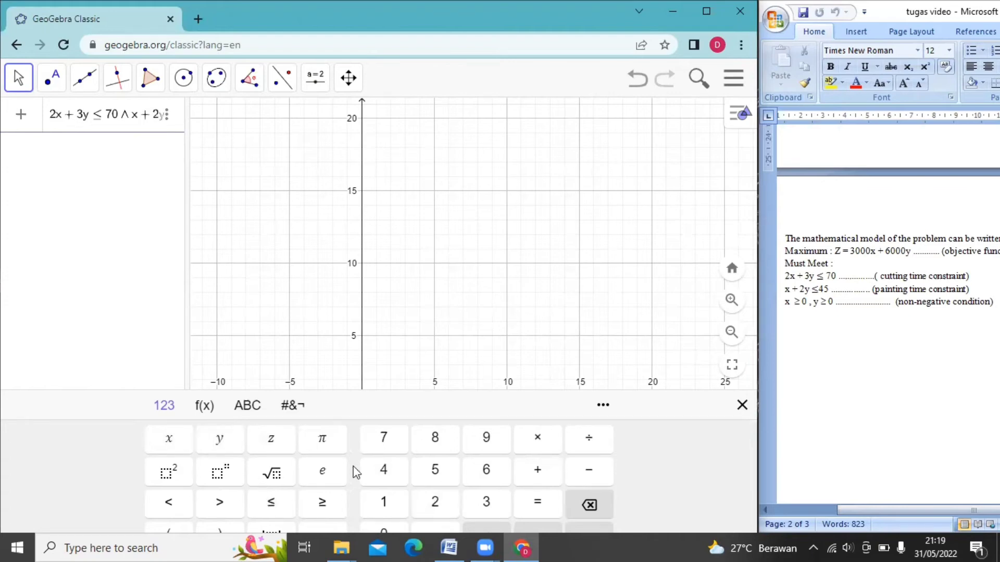
pyautogui.click(386, 478)
pyautogui.click(449, 473)
# Step: Add the non-negativity condition for chairs, ∧ x ≥ 0, to the combined inequality
pyautogui.click(290, 406)
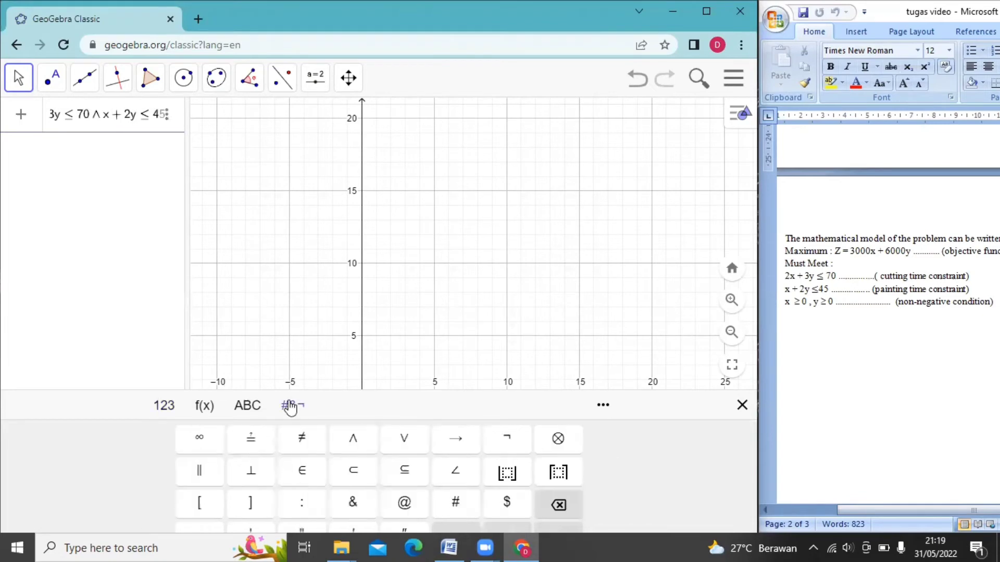
pyautogui.click(352, 439)
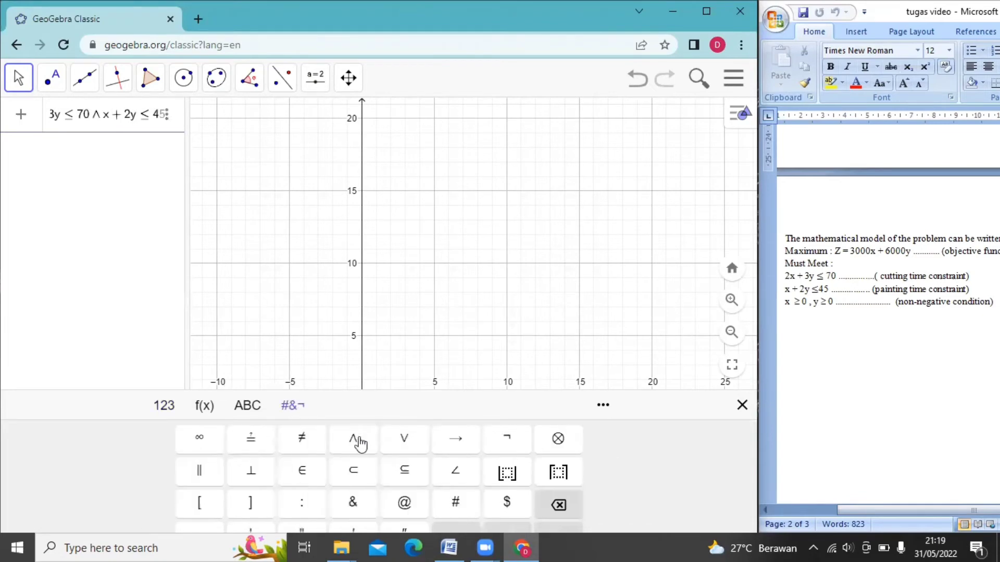
pyautogui.click(165, 406)
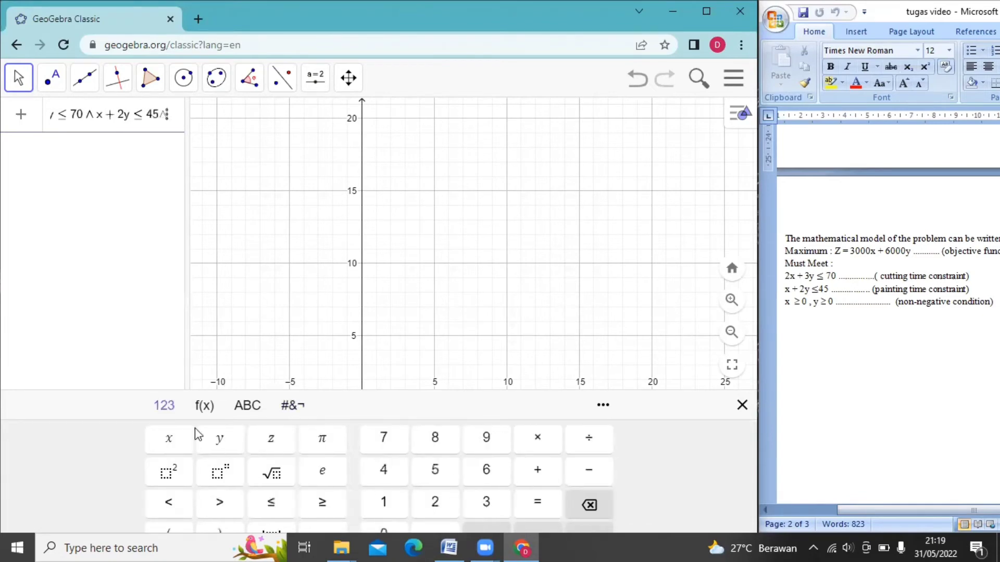
pyautogui.click(169, 439)
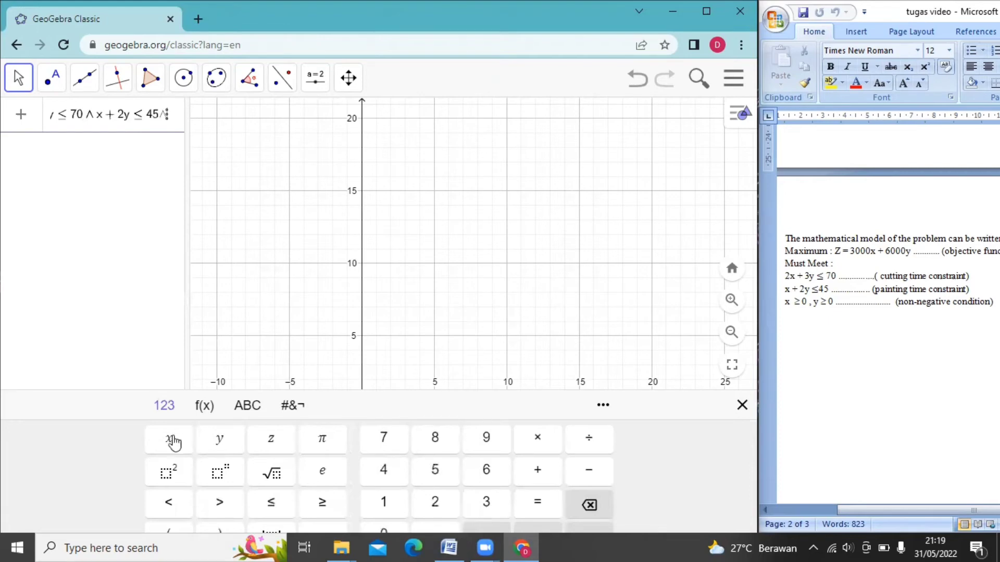
pyautogui.click(315, 503)
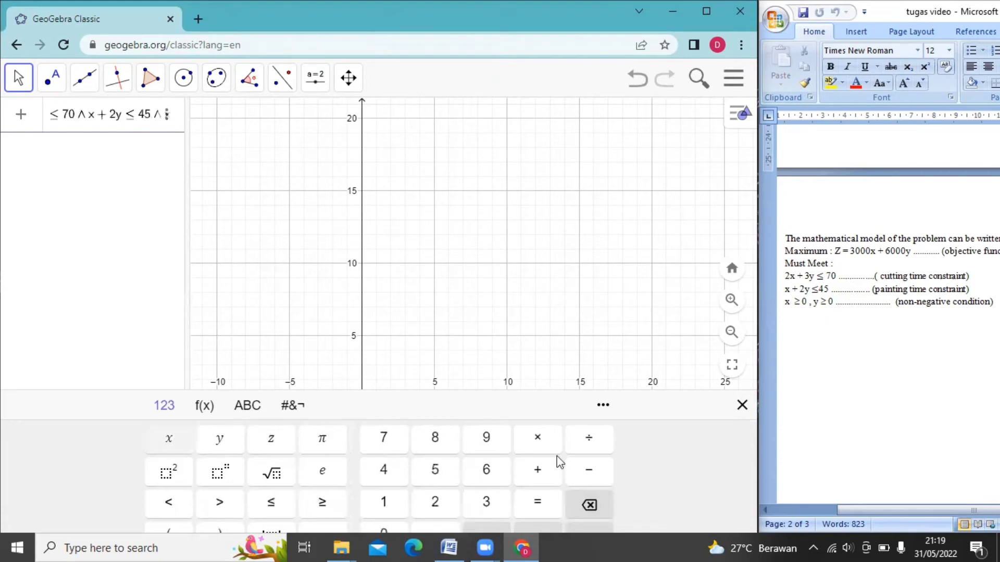
pyautogui.click(396, 529)
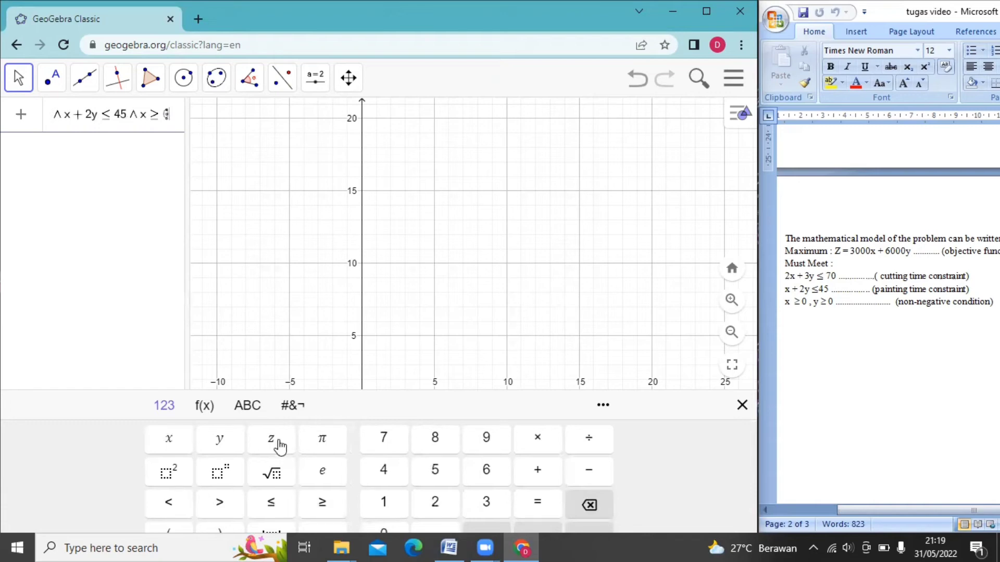
# Step: Complete the combined inequality with ∧ y ≥ 0 and plot the feasible region
pyautogui.click(294, 406)
pyautogui.click(353, 439)
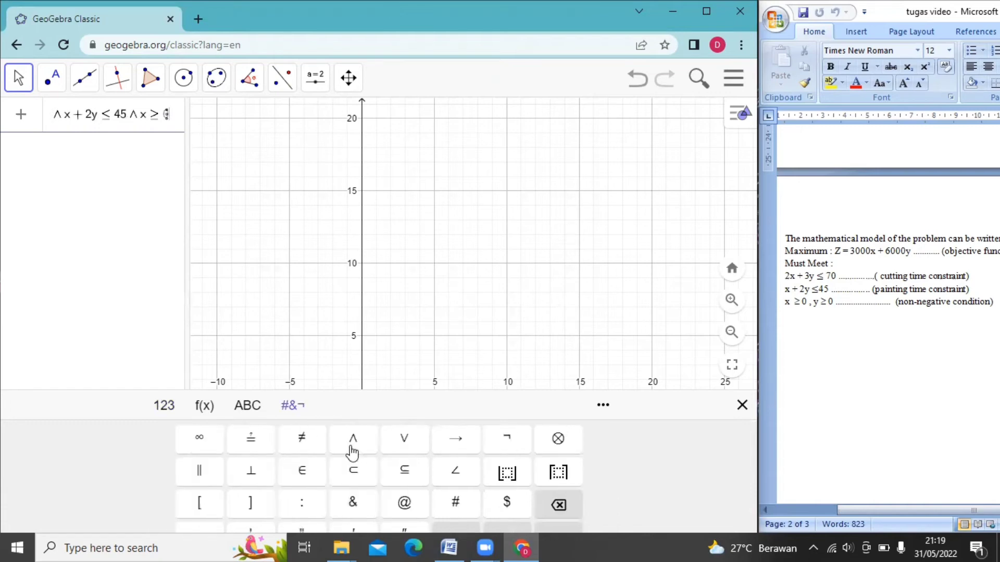
pyautogui.click(165, 408)
pyautogui.click(219, 440)
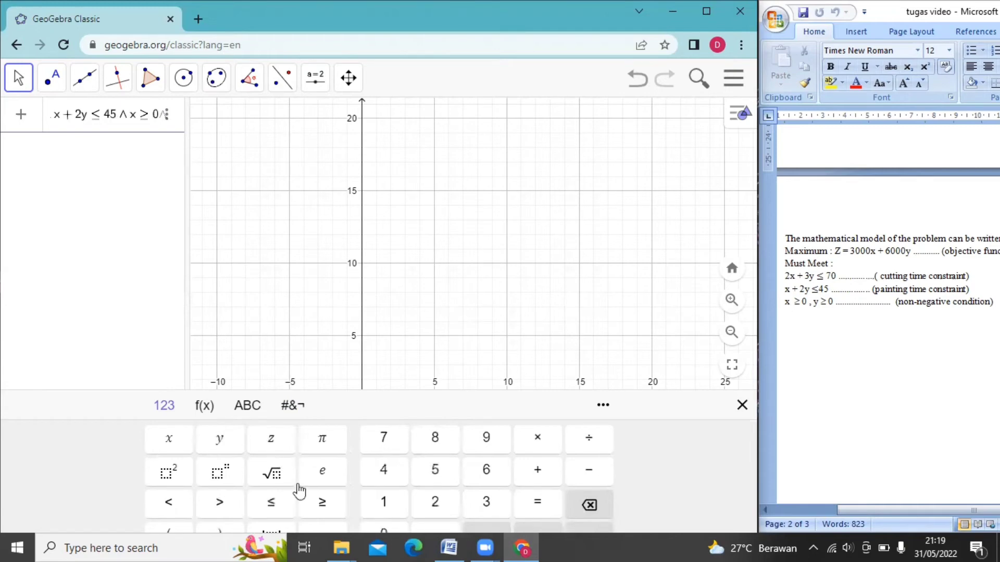
pyautogui.click(318, 504)
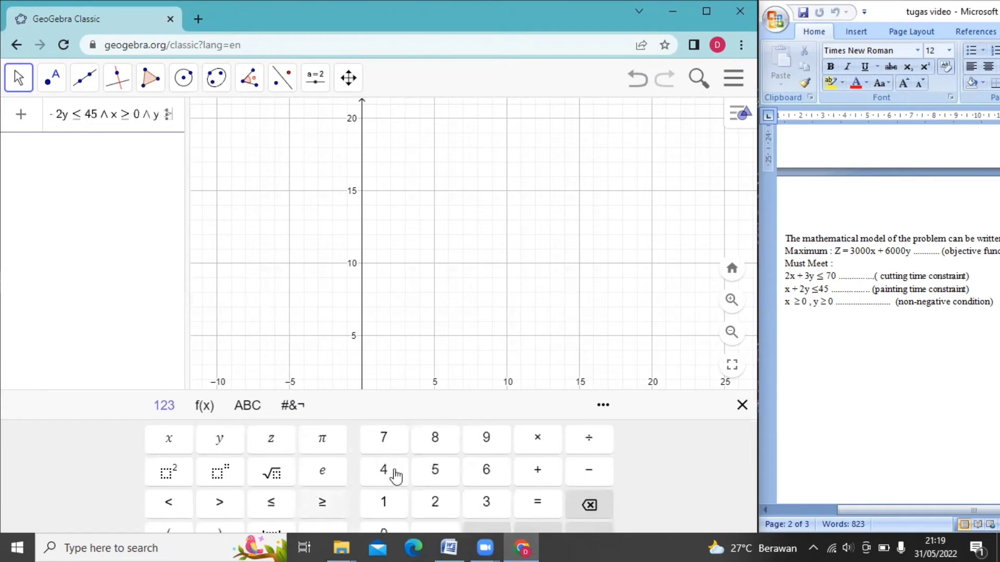
pyautogui.click(391, 531)
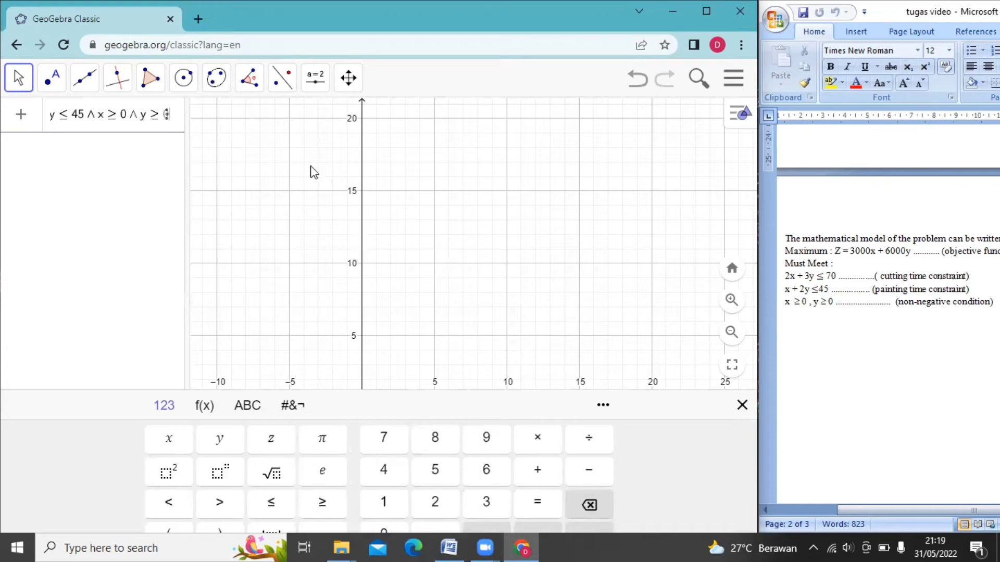
pyautogui.press('Return')
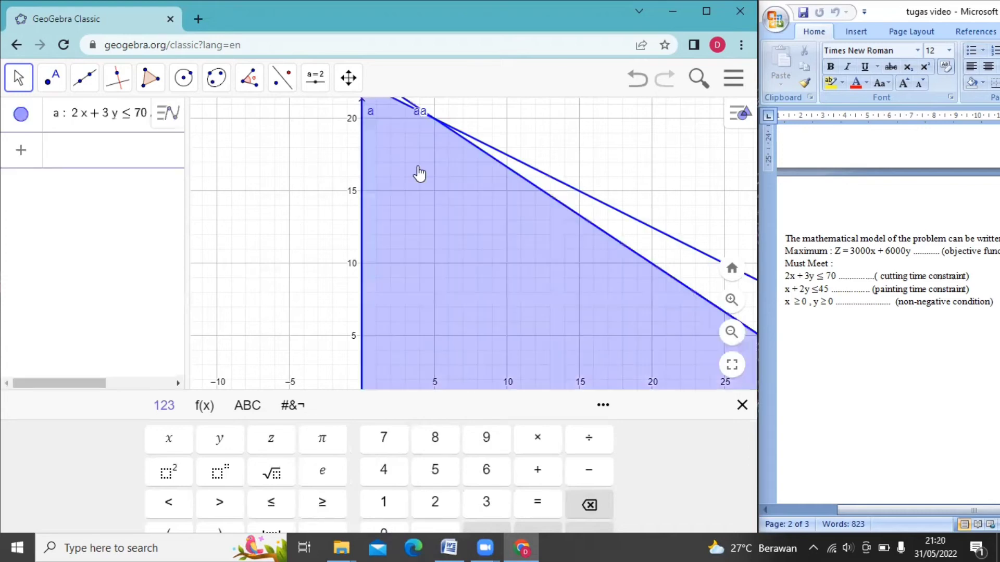
# Step: Plot the cutting time boundary line by entering the equation 2x + 3y = 70 as a new algebra expression
pyautogui.scroll(-2, 437, 185)
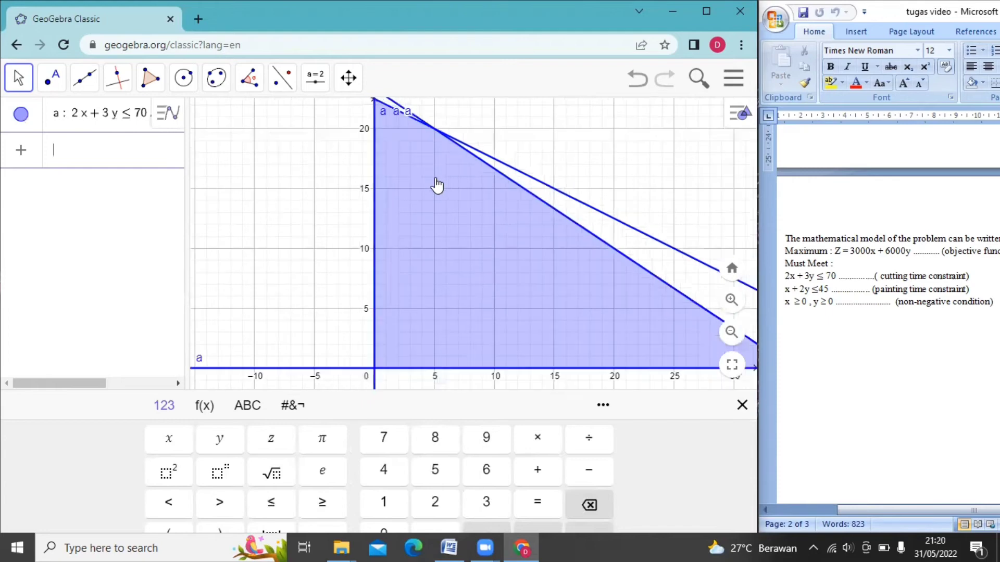
pyautogui.scroll(-2, 437, 185)
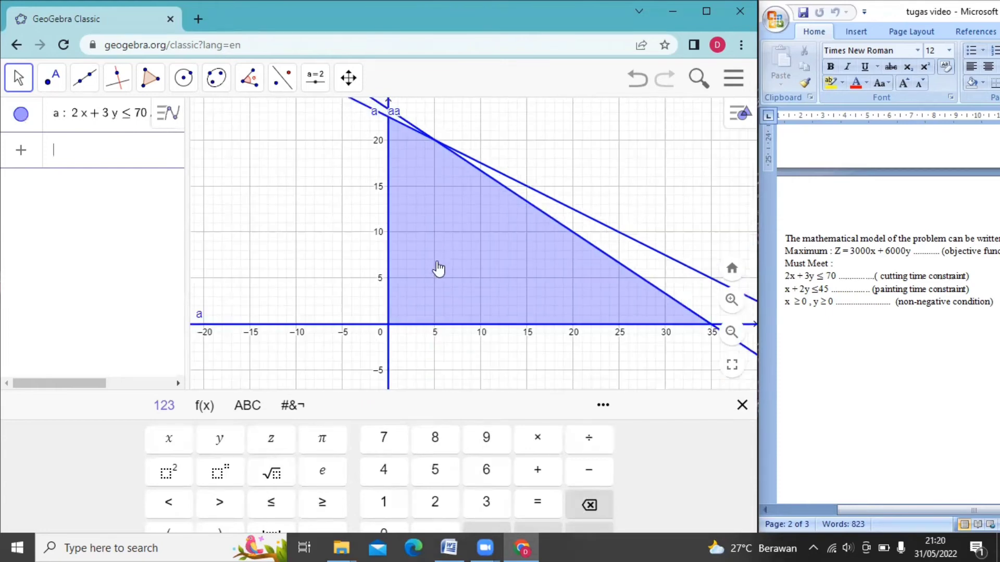
pyautogui.scroll(-1, 438, 280)
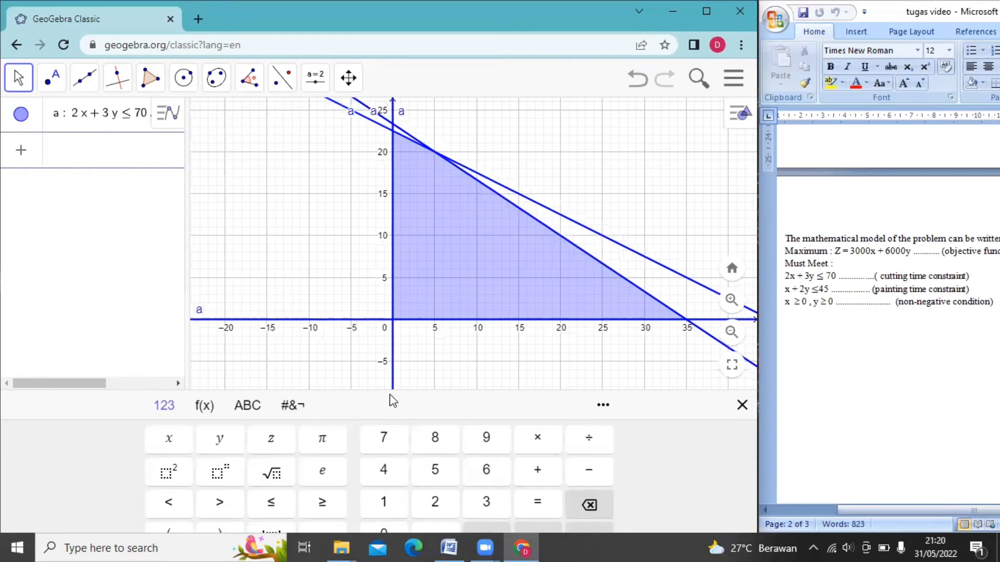
pyautogui.write('x + ')
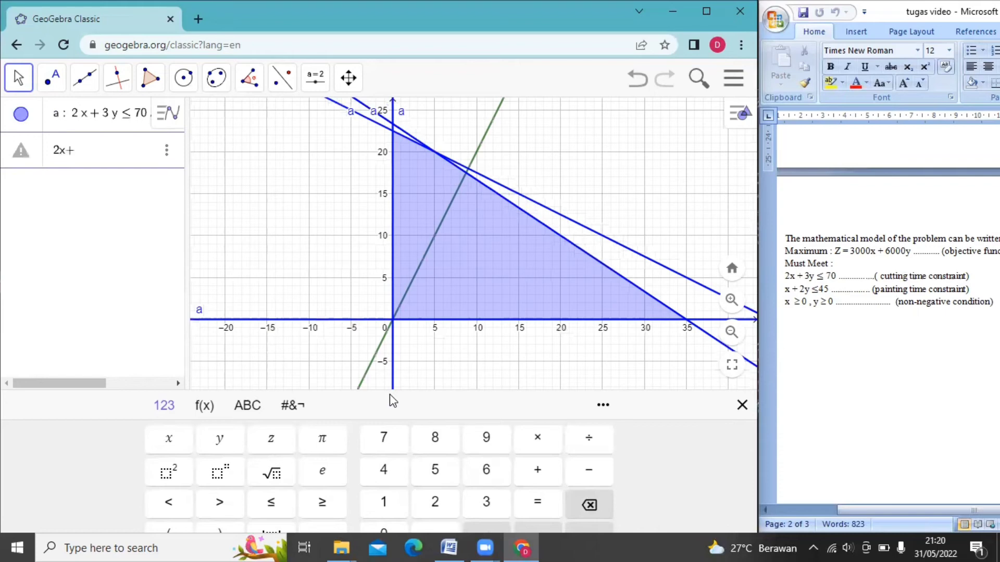
pyautogui.write('3 ')
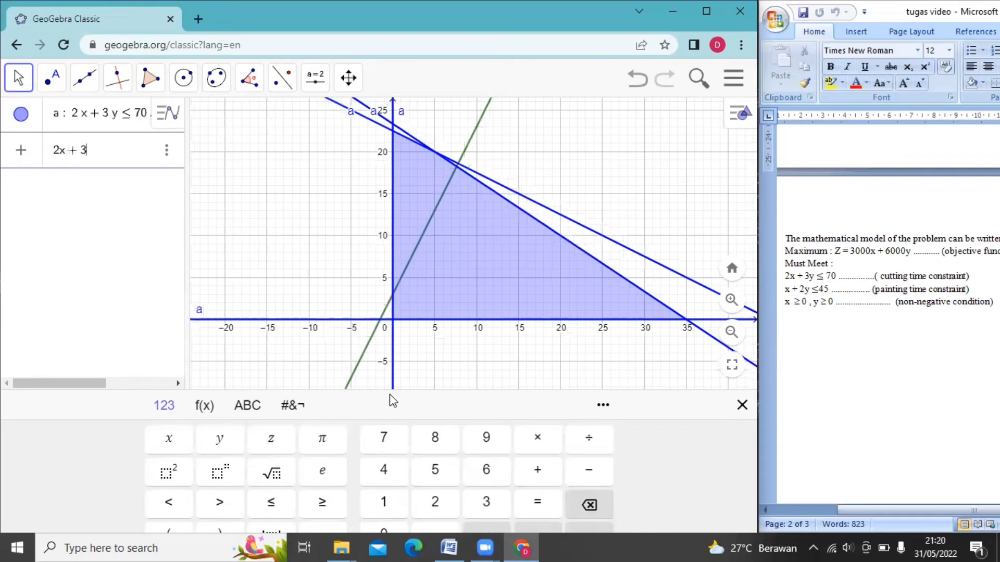
pyautogui.write('= 70')
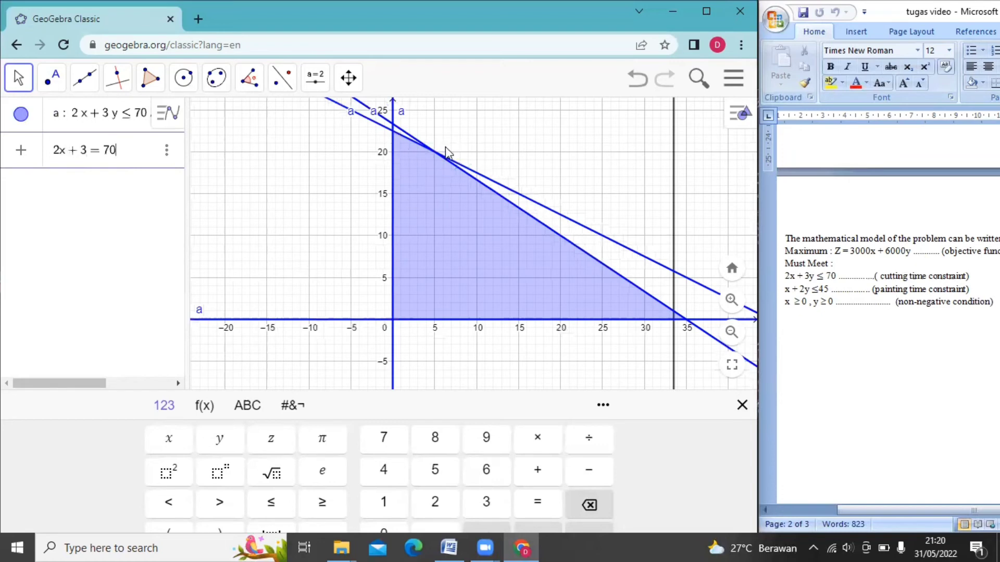
pyautogui.click(90, 153)
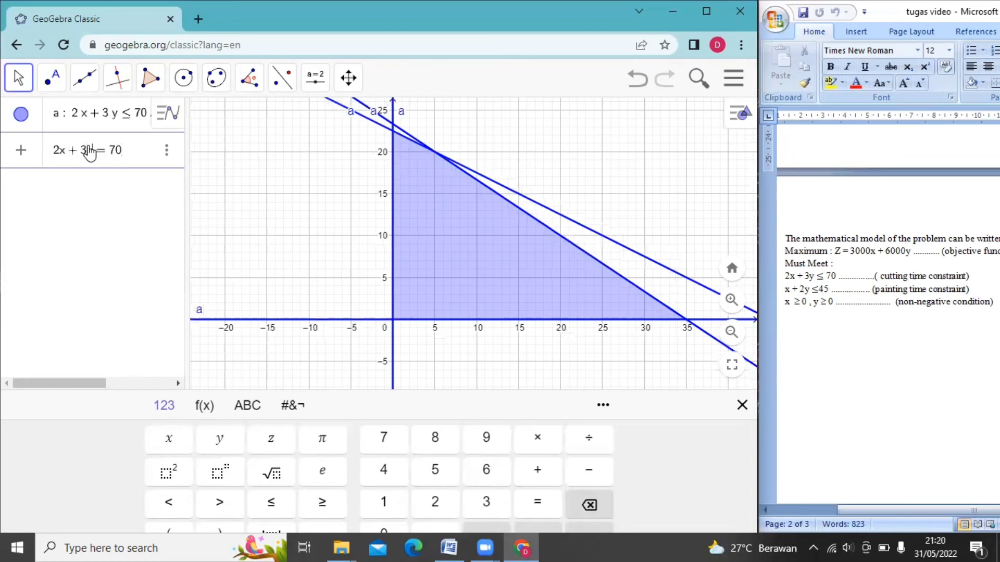
pyautogui.write('y')
pyautogui.click(137, 155)
# Step: Set the label of the line 2x + 3y = 70 to show its value, and close the object's settings
pyautogui.click(170, 153)
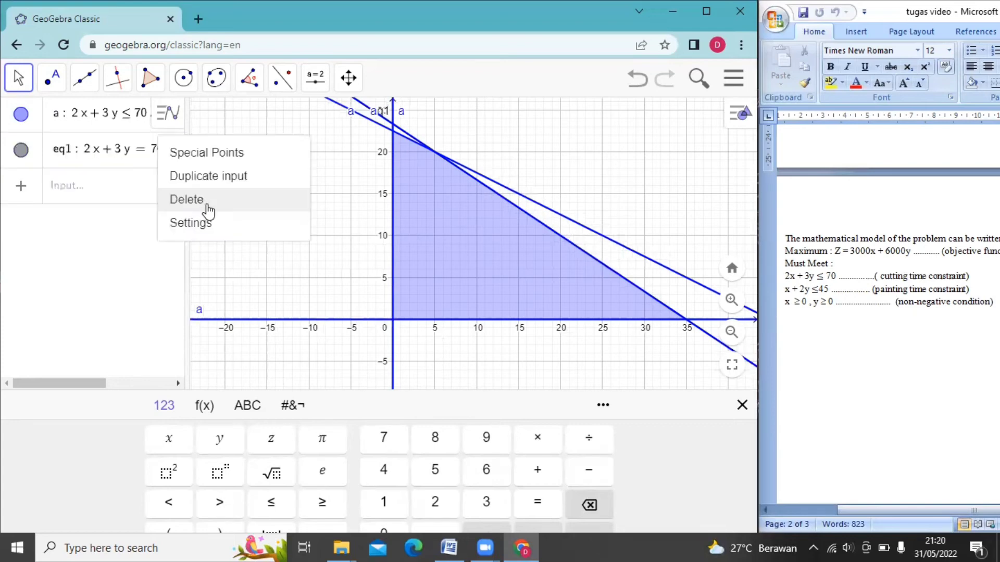
pyautogui.click(208, 223)
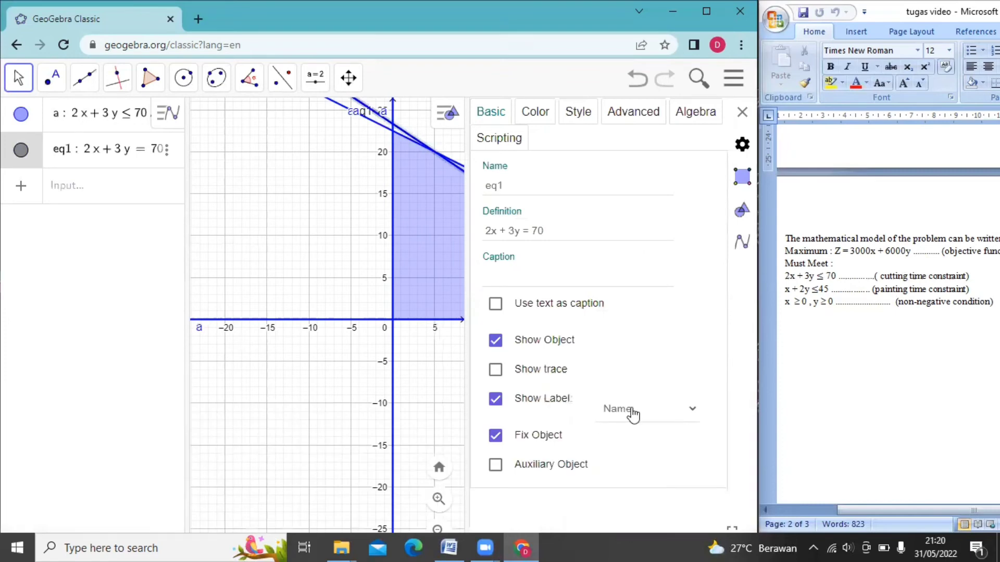
pyautogui.click(632, 415)
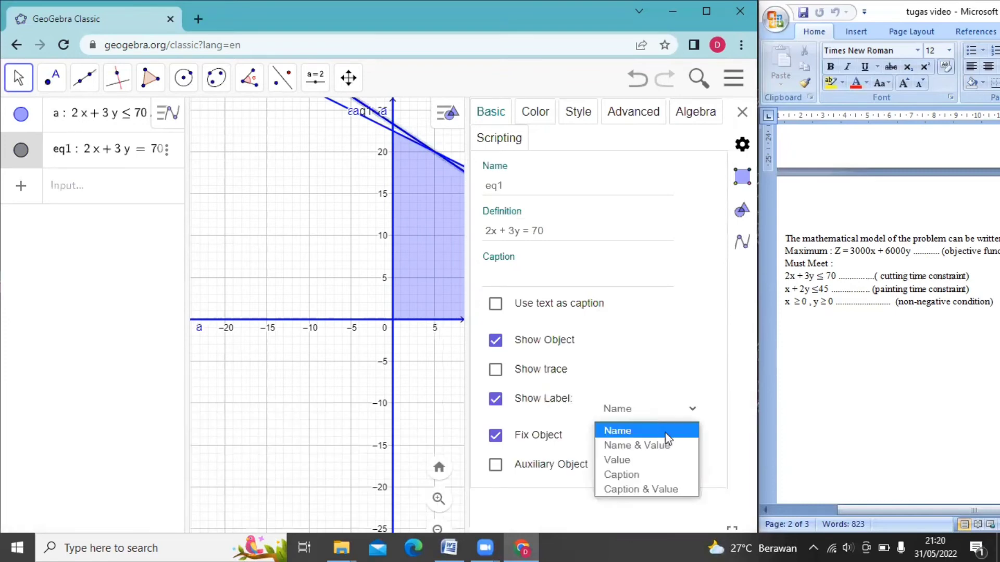
pyautogui.click(638, 462)
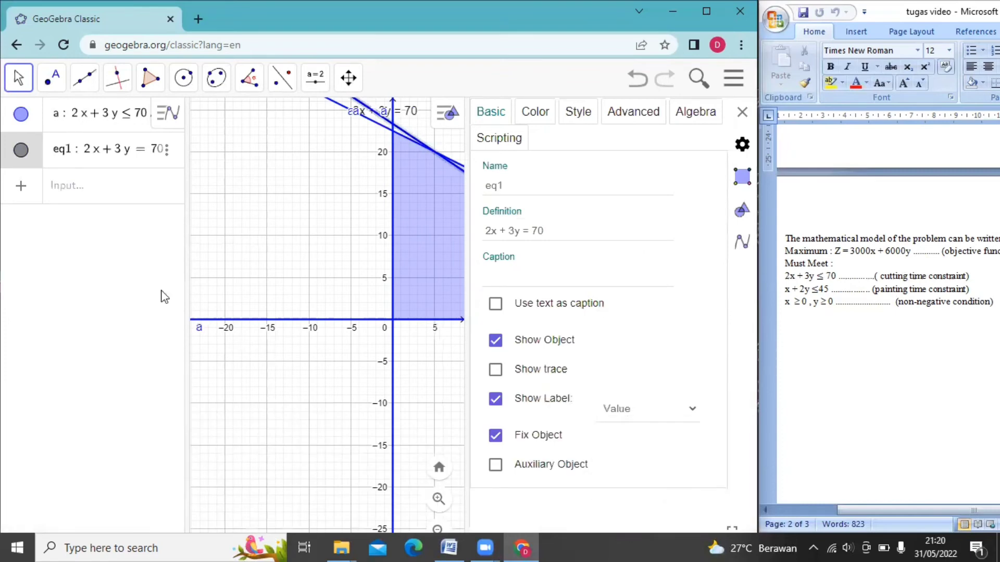
pyautogui.click(513, 285)
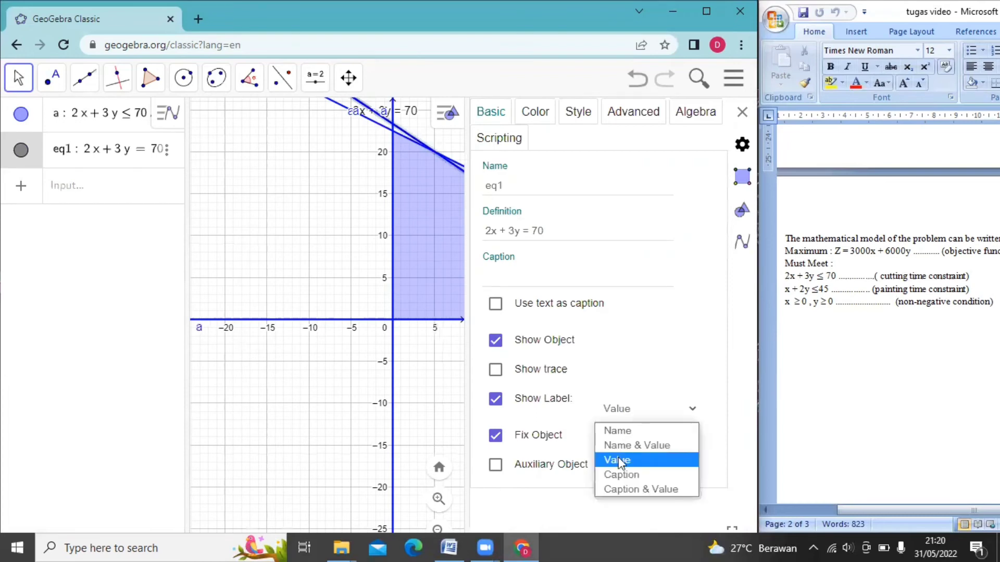
pyautogui.click(617, 459)
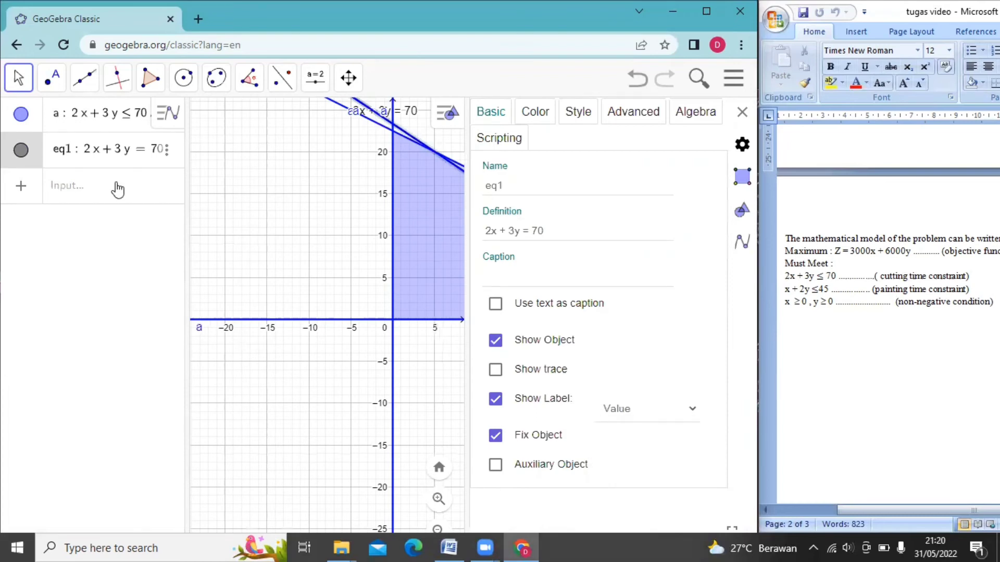
pyautogui.click(256, 264)
pyautogui.click(742, 112)
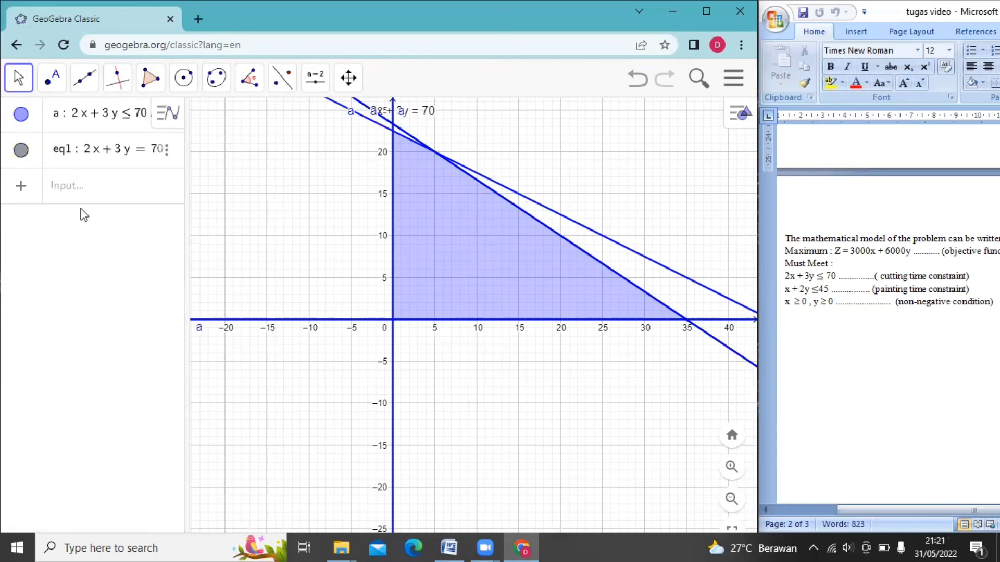
# Step: Plot the painting time boundary line by entering the equation x + 2y = 45
pyautogui.click(90, 186)
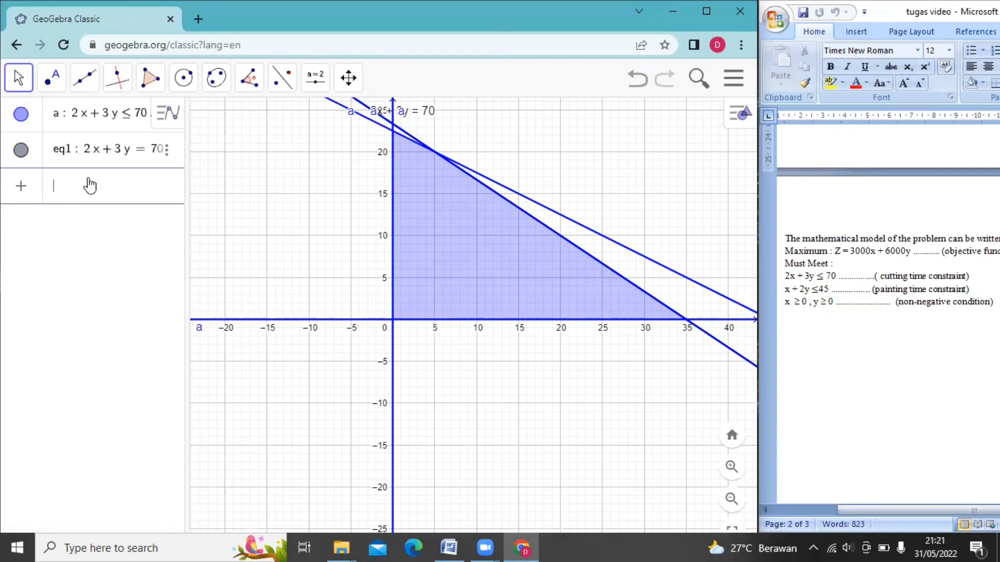
pyautogui.write('x + 2y = 45')
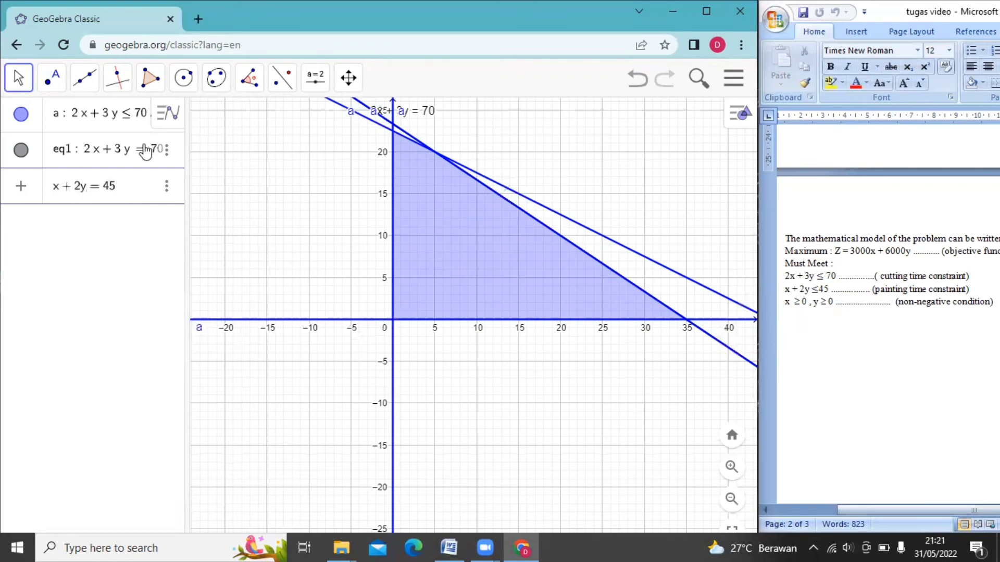
pyautogui.press('Return')
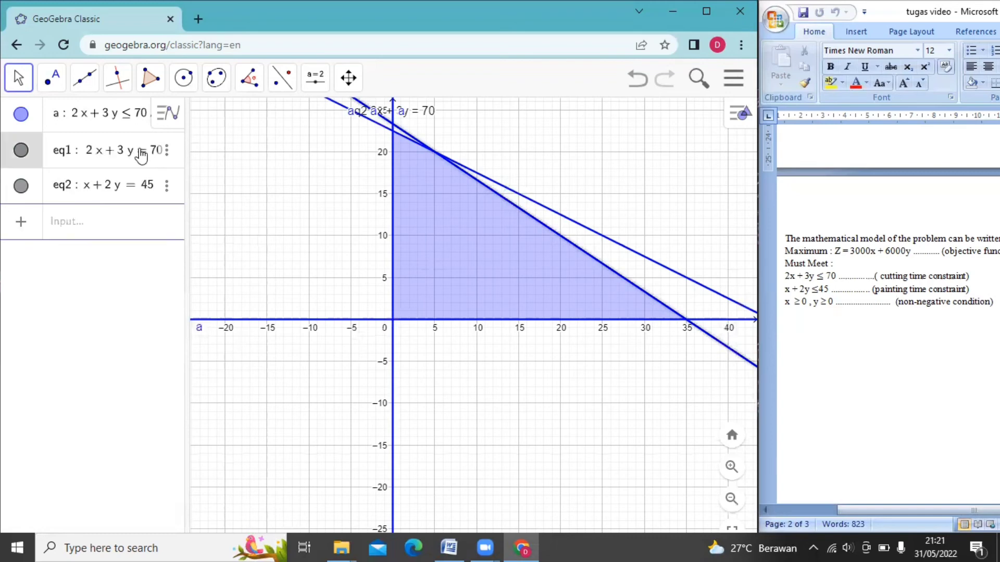
# Step: Set the label of the line x + 2y = 45 to show its value, and close the settings
pyautogui.click(167, 186)
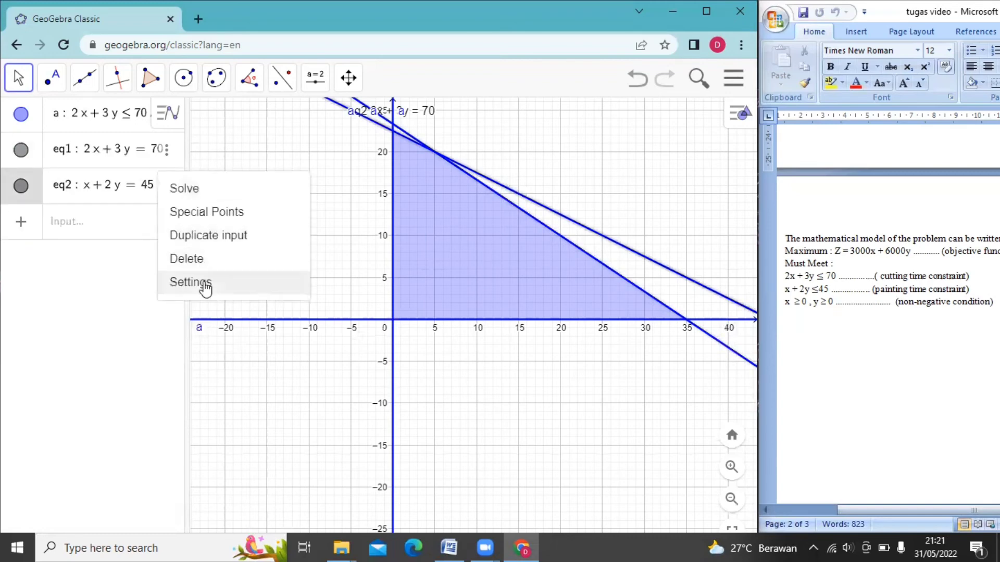
pyautogui.press('Return')
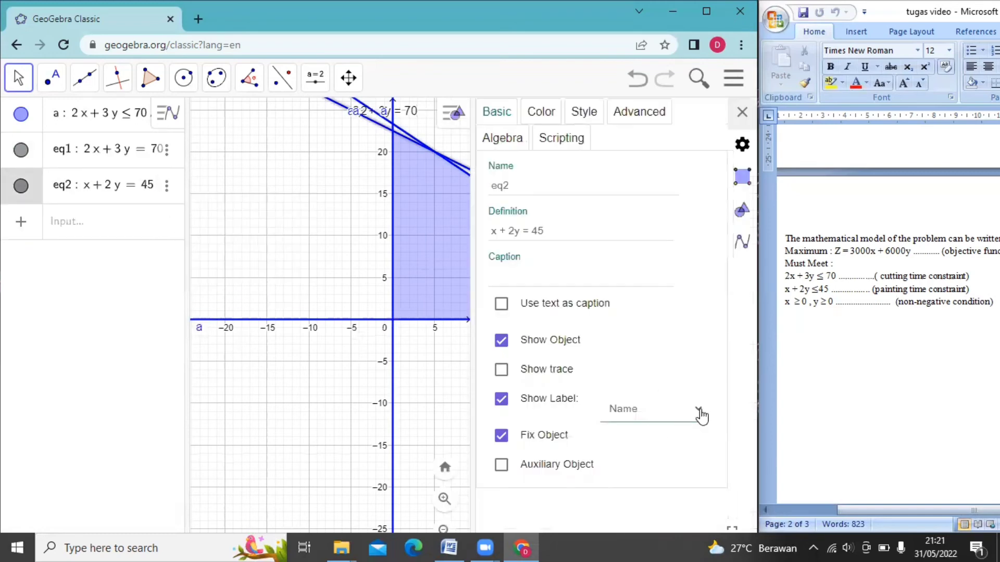
pyautogui.click(702, 415)
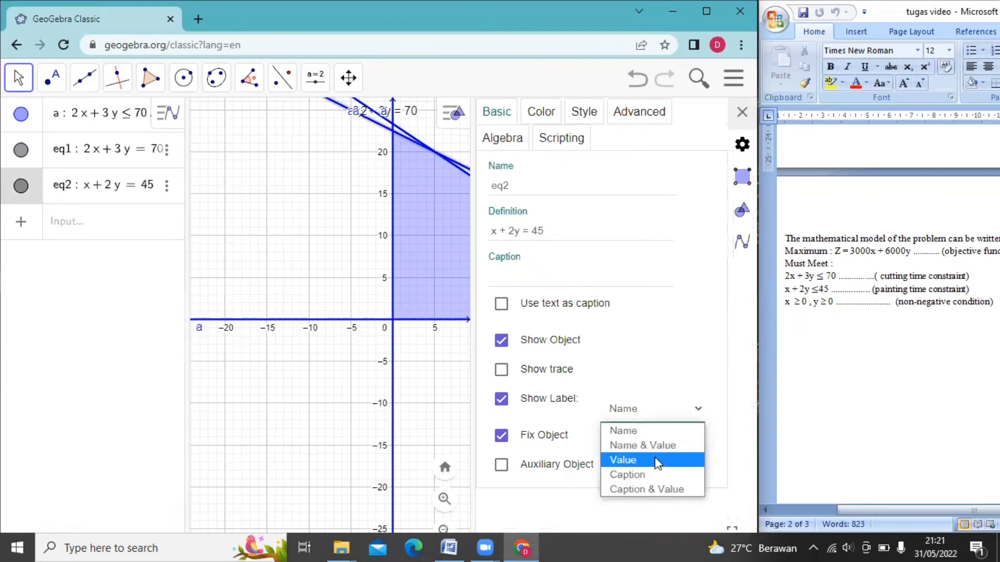
pyautogui.click(654, 460)
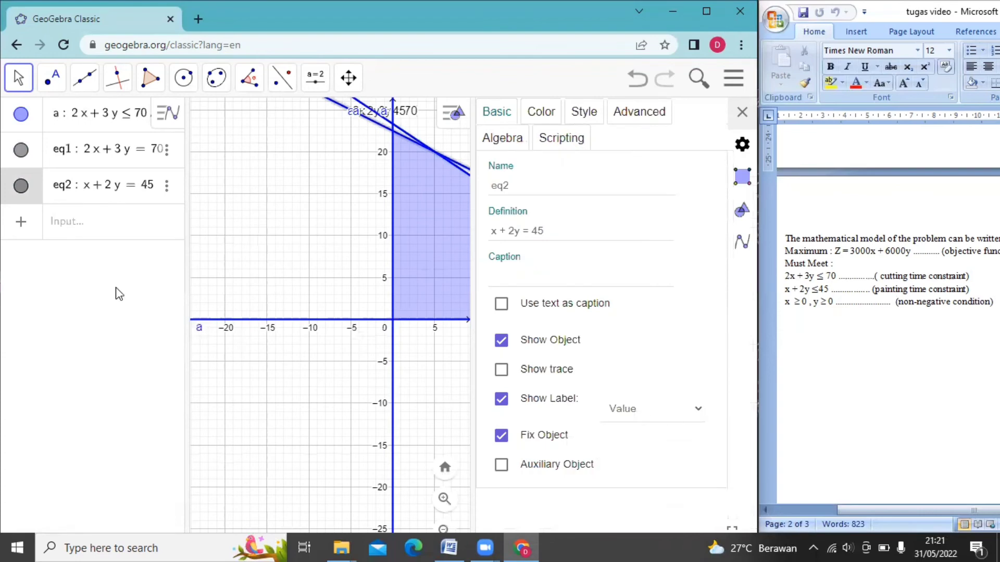
pyautogui.click(384, 297)
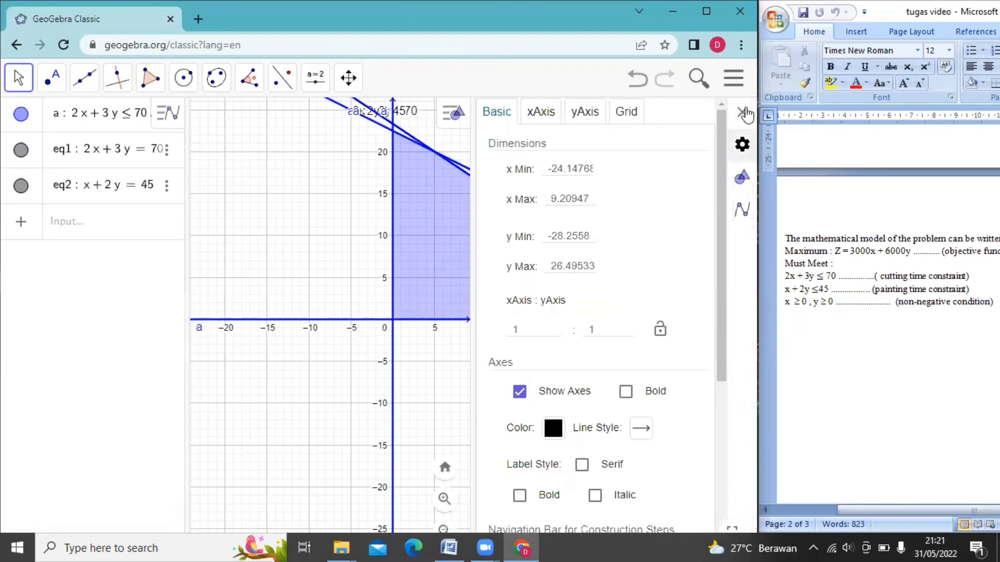
pyautogui.click(744, 113)
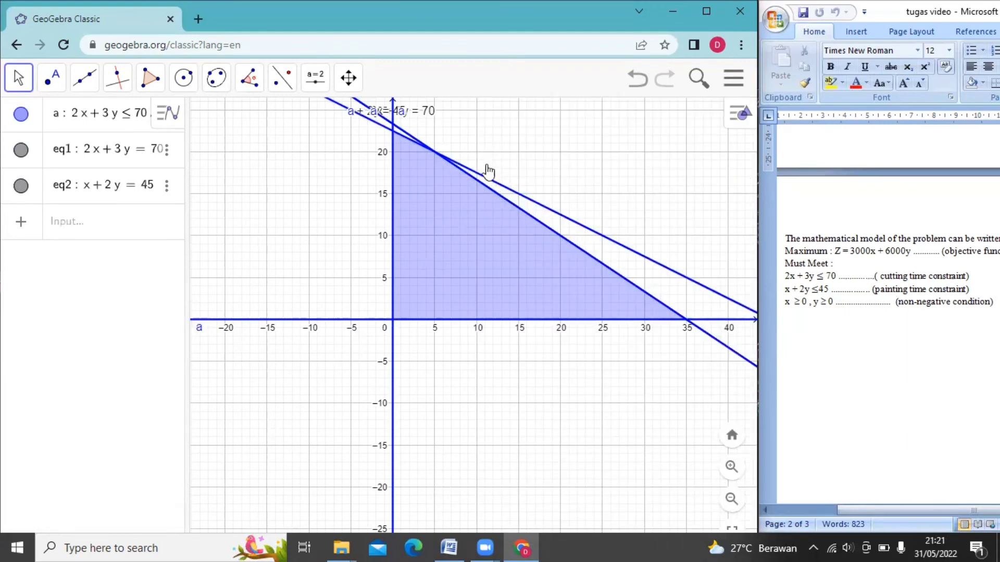
# Step: With the Intersect tool, mark where the line x + 2y = 45 meets the y-axis and the line 2x + 3y = 70
pyautogui.moveTo(488, 171); pyautogui.dragTo(493, 208)
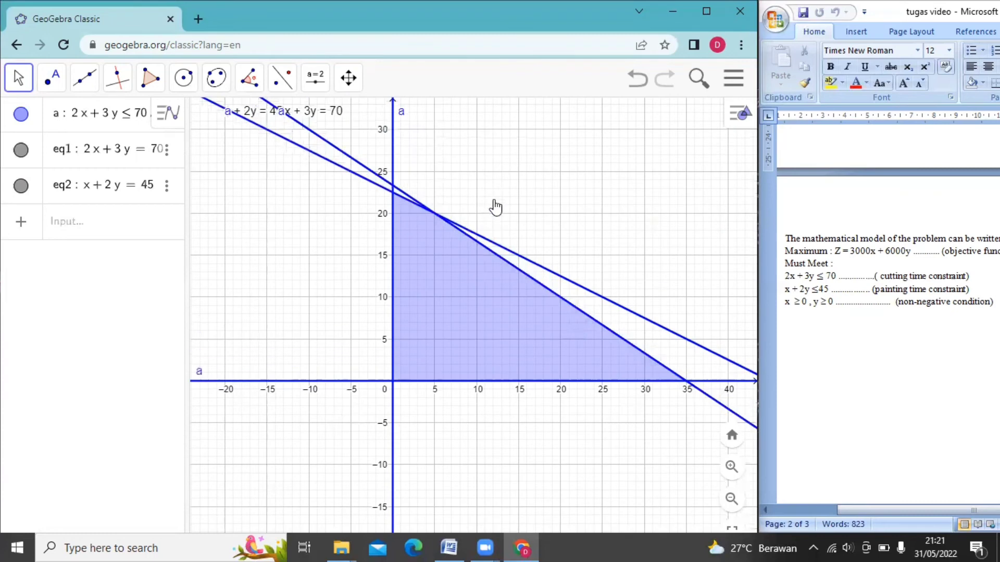
pyautogui.click(51, 83)
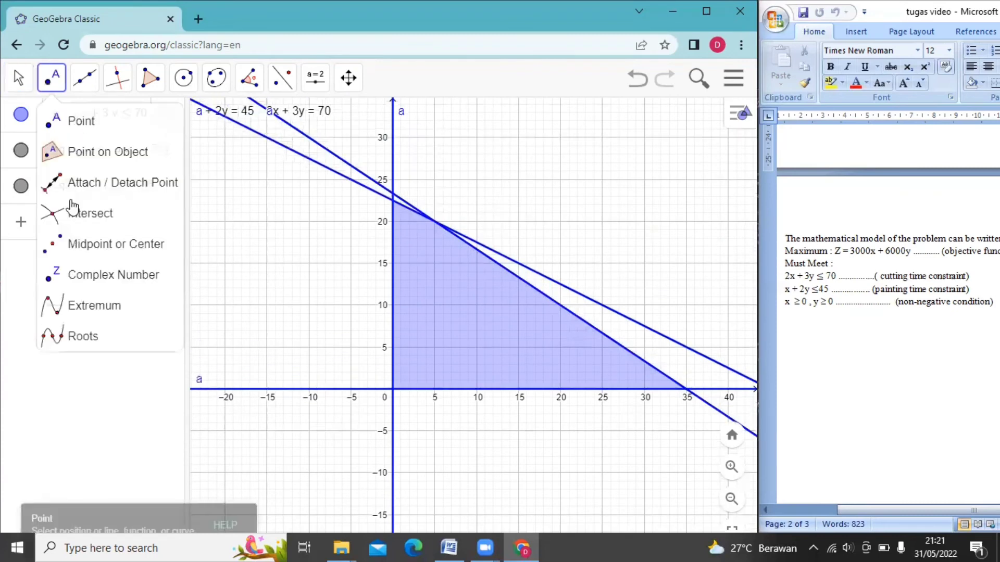
pyautogui.click(75, 218)
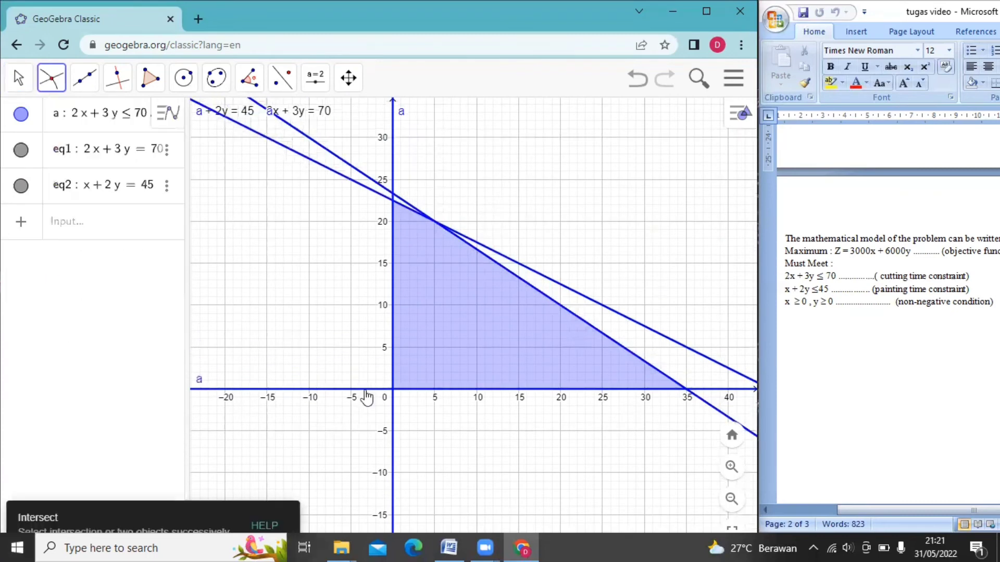
pyautogui.click(388, 200)
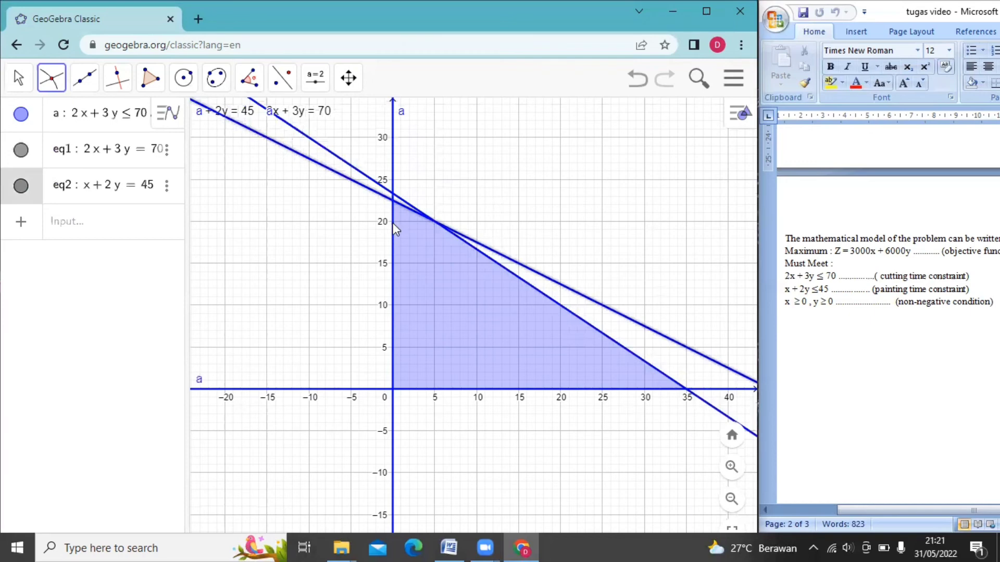
pyautogui.click(393, 222)
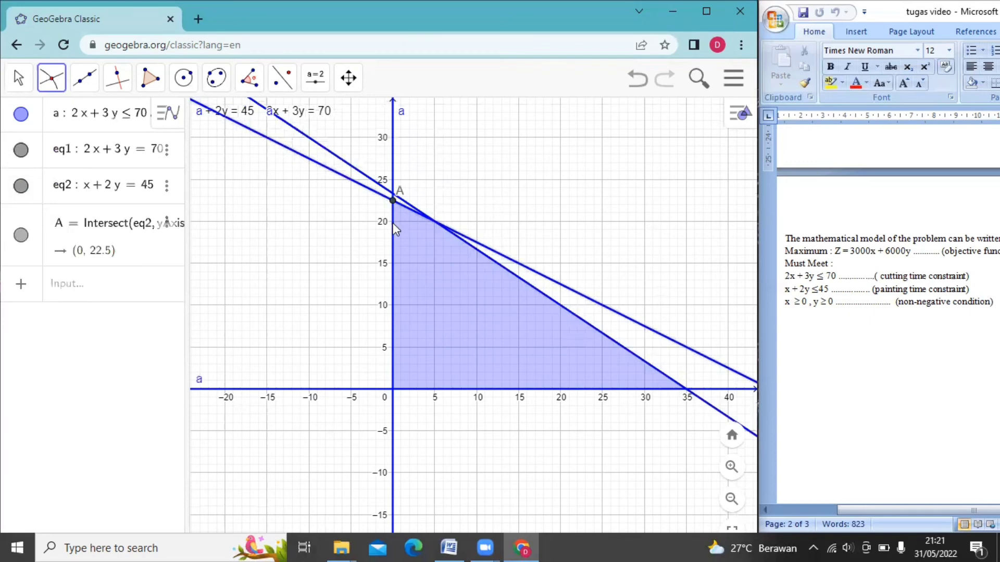
pyautogui.click(365, 177)
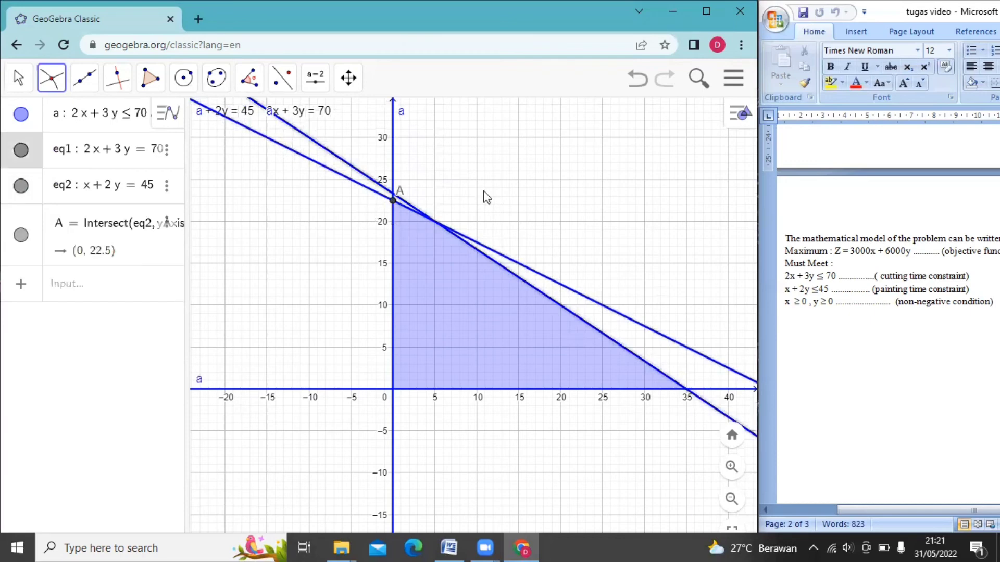
pyautogui.click(536, 279)
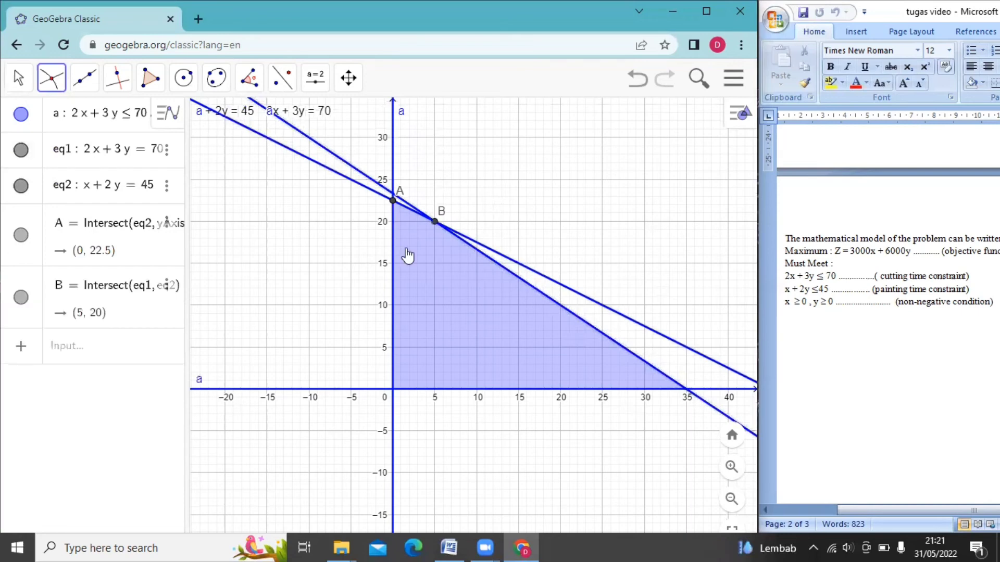
# Step: Mark the intersection of the line 2x + 3y = 70 with the x-axis and the intersection of both axes at the origin
pyautogui.click(642, 358)
pyautogui.click(583, 392)
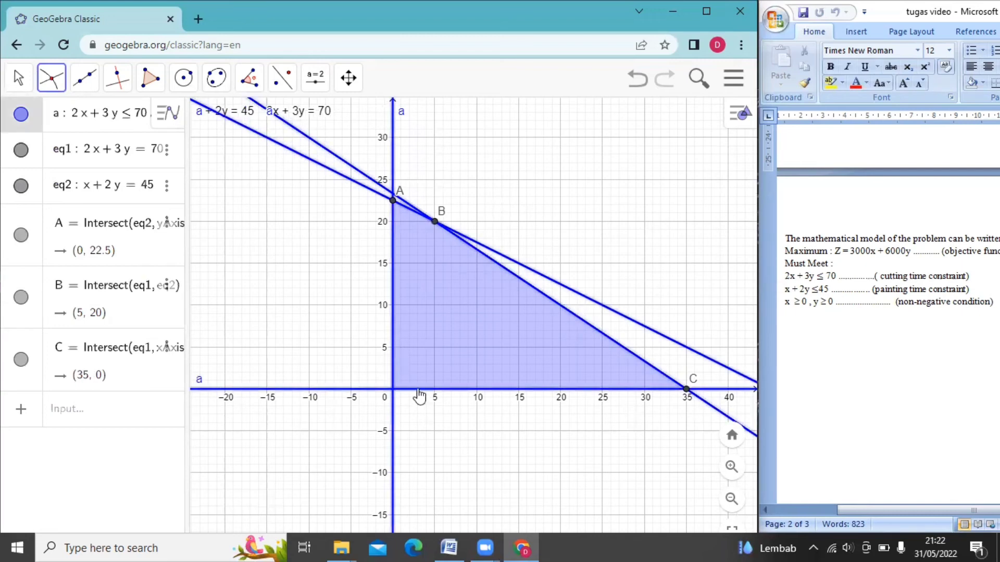
pyautogui.click(393, 389)
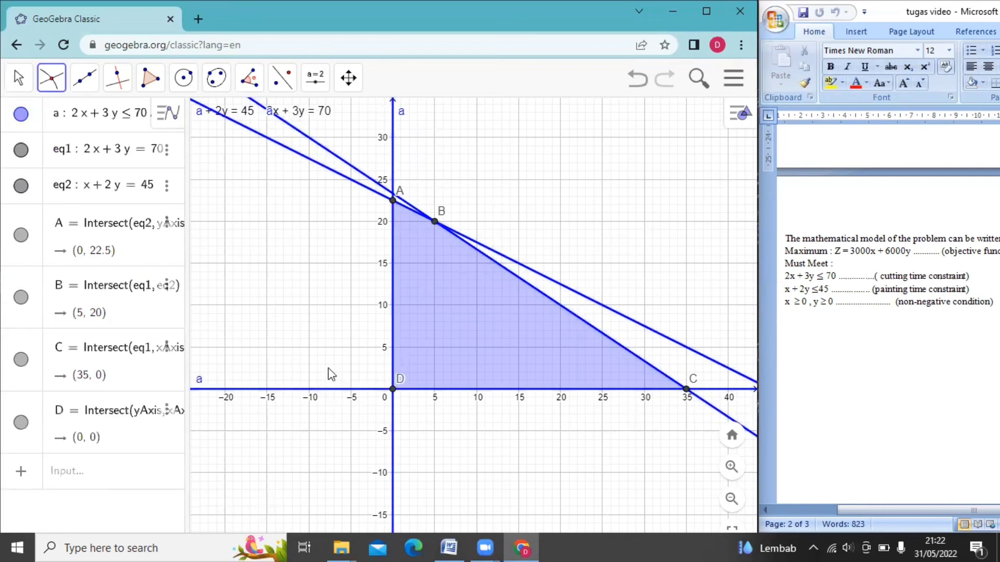
# Step: Rename the intersection point at the origin to o and close its settings
pyautogui.click(167, 411)
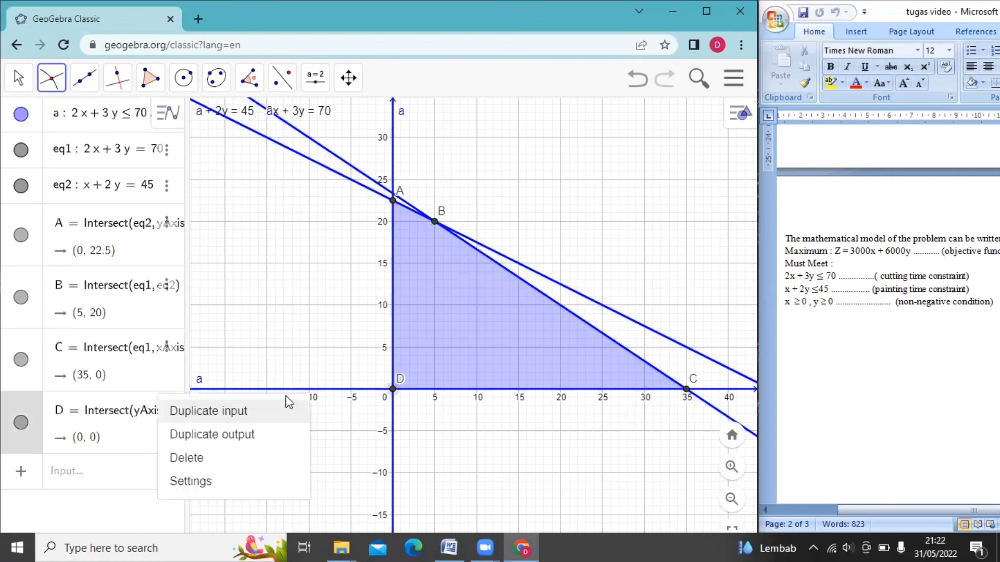
pyautogui.click(196, 480)
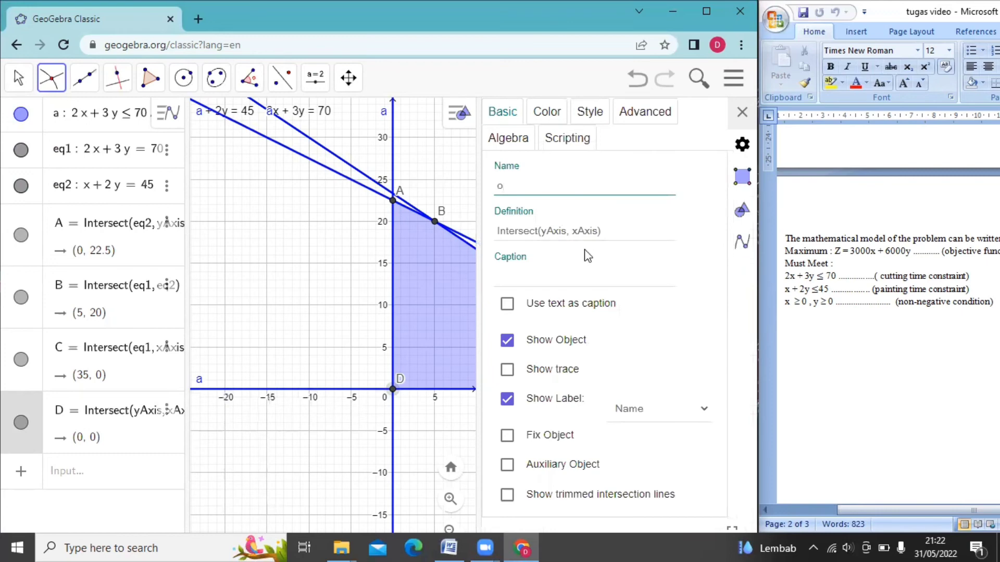
pyautogui.press('Return')
pyautogui.click(742, 112)
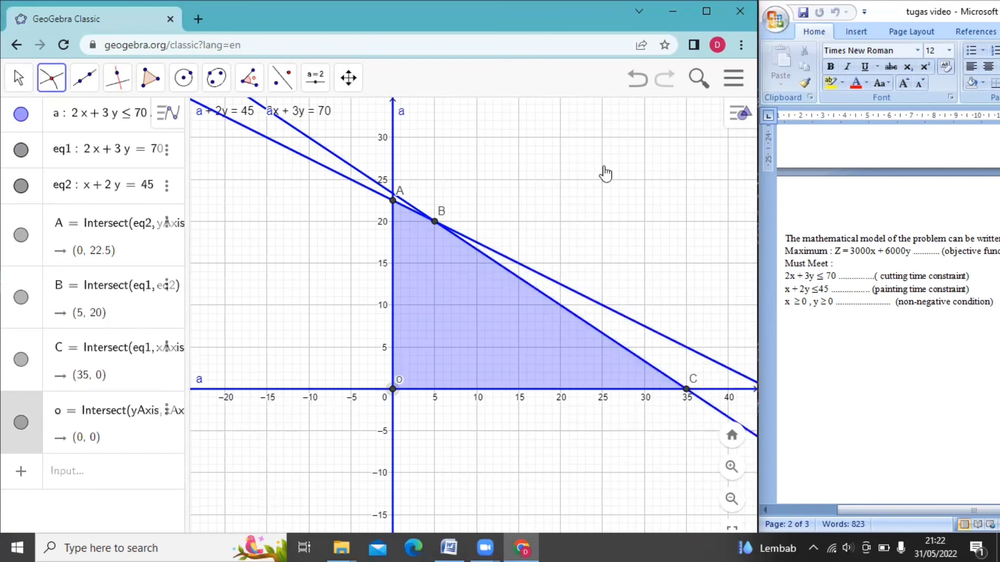
# Step: Add the objective function line 3000x + 6000y = k, with k as a slider
pyautogui.scroll(-3, 399, 347)
pyautogui.click(99, 481)
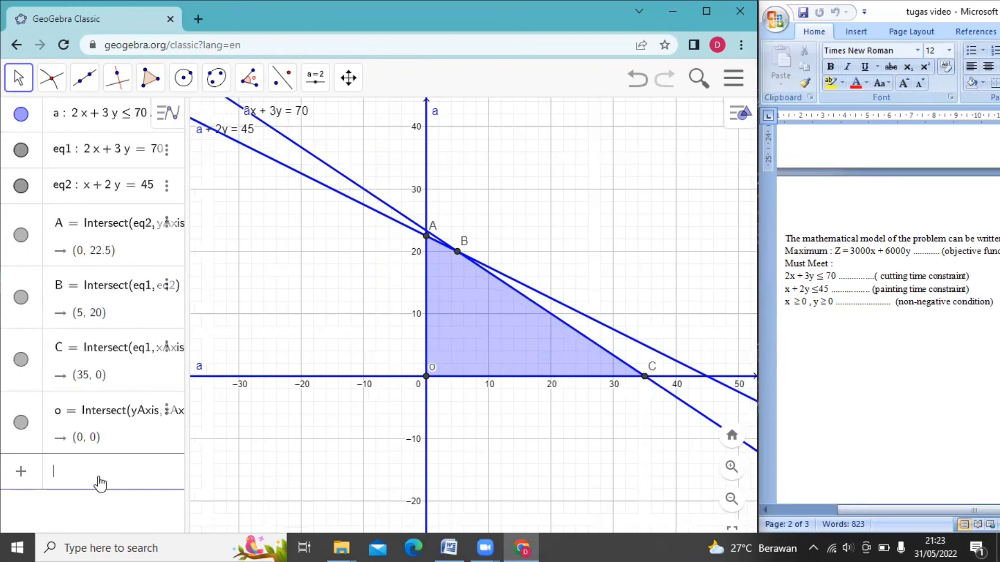
pyautogui.write('3000x + 6000y ')
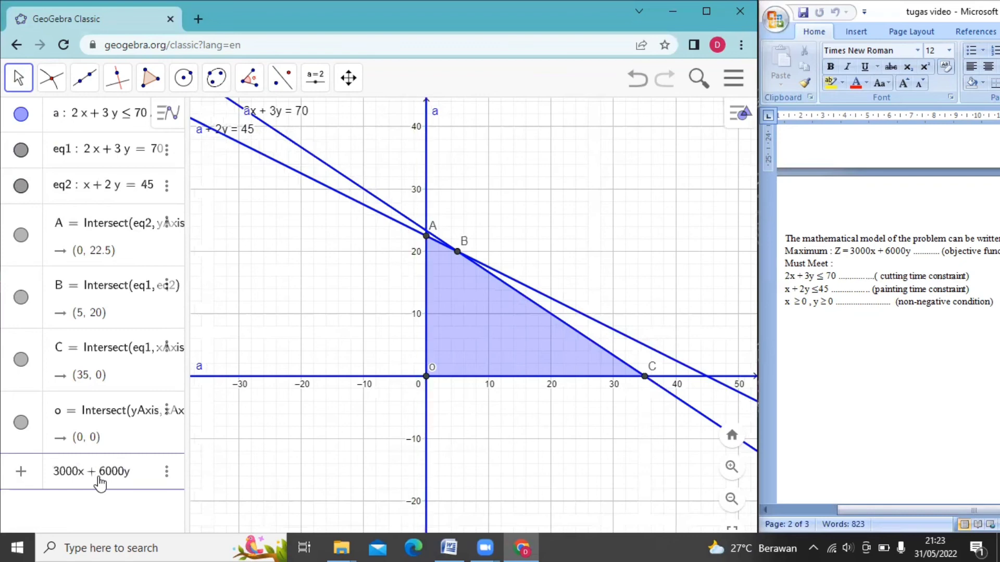
pyautogui.write('= k')
pyautogui.press('Return')
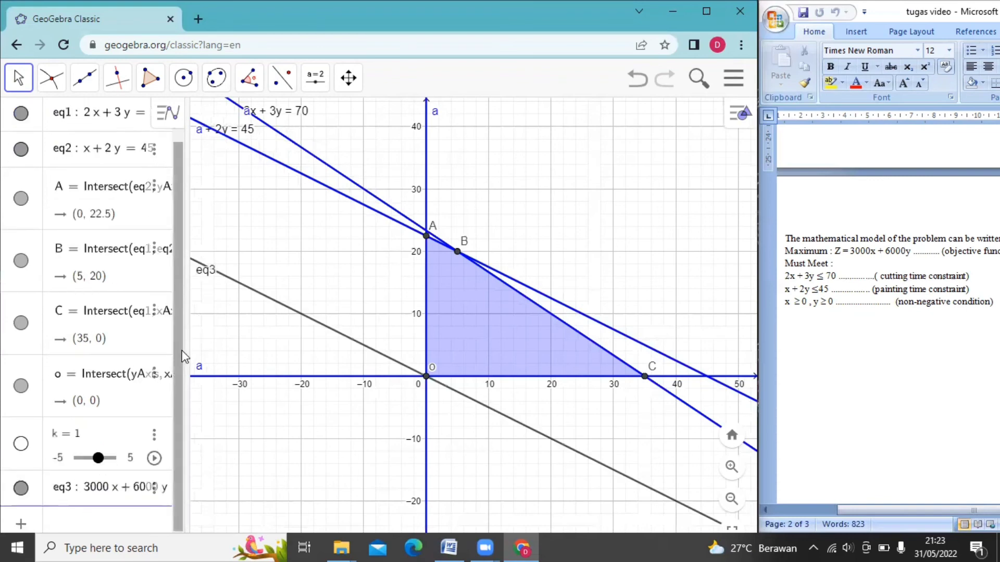
# Step: Set the range of slider k from 0 to 200000 and move the slider to 135000
pyautogui.moveTo(187, 355); pyautogui.dragTo(214, 351)
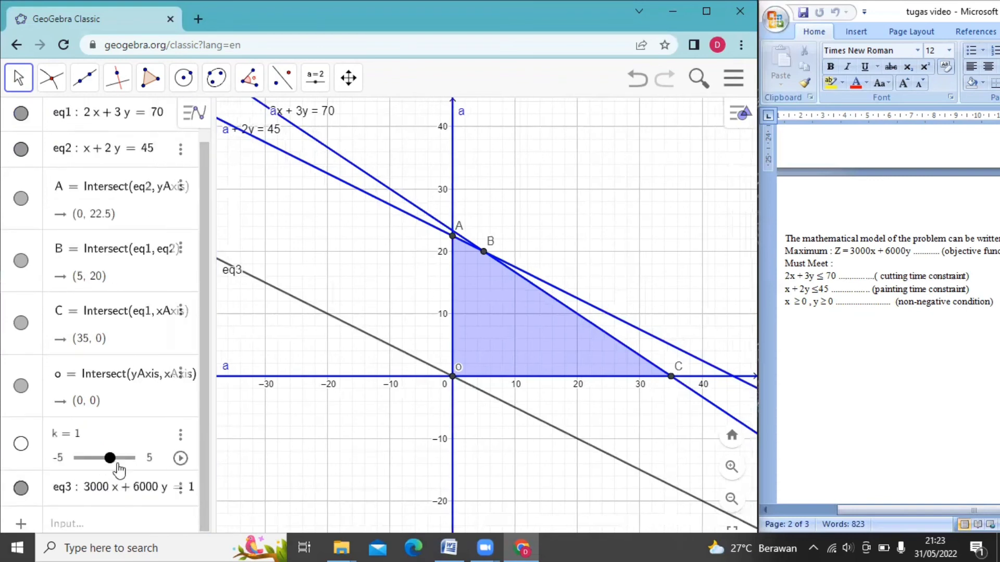
pyautogui.click(63, 458)
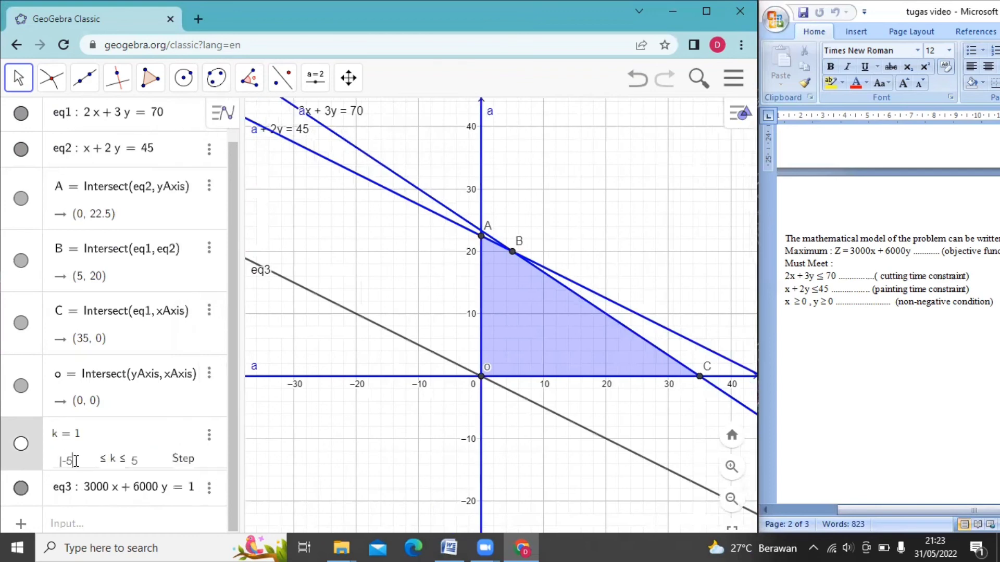
pyautogui.press('BackSpace')
pyautogui.write('0')
pyautogui.write('00000')
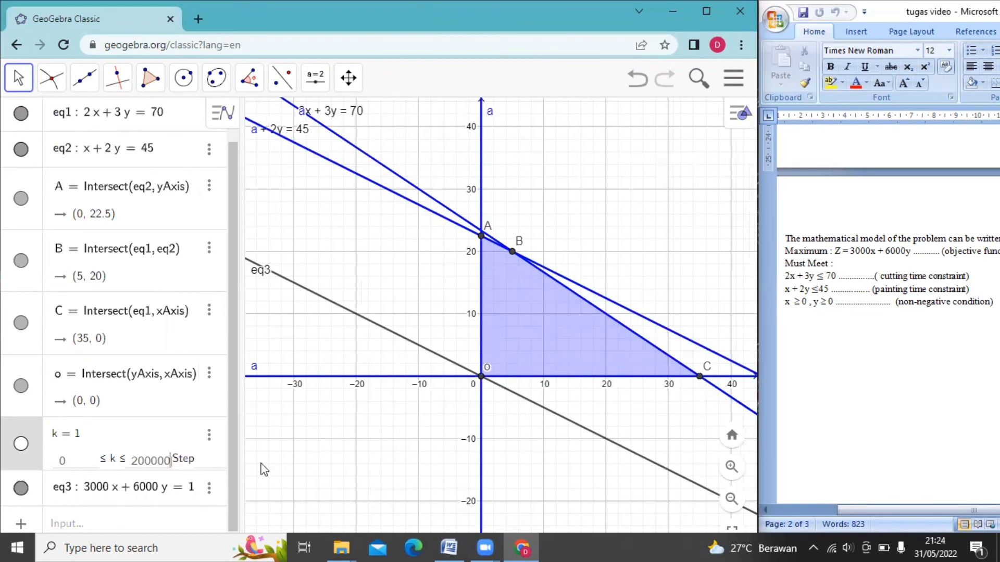
pyautogui.click(88, 461)
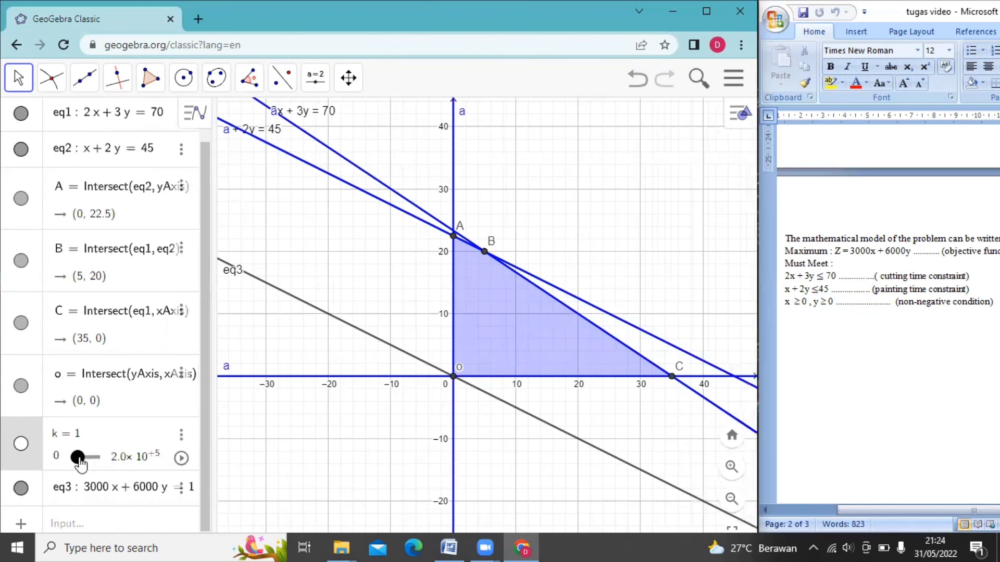
pyautogui.moveTo(79, 462); pyautogui.dragTo(107, 466)
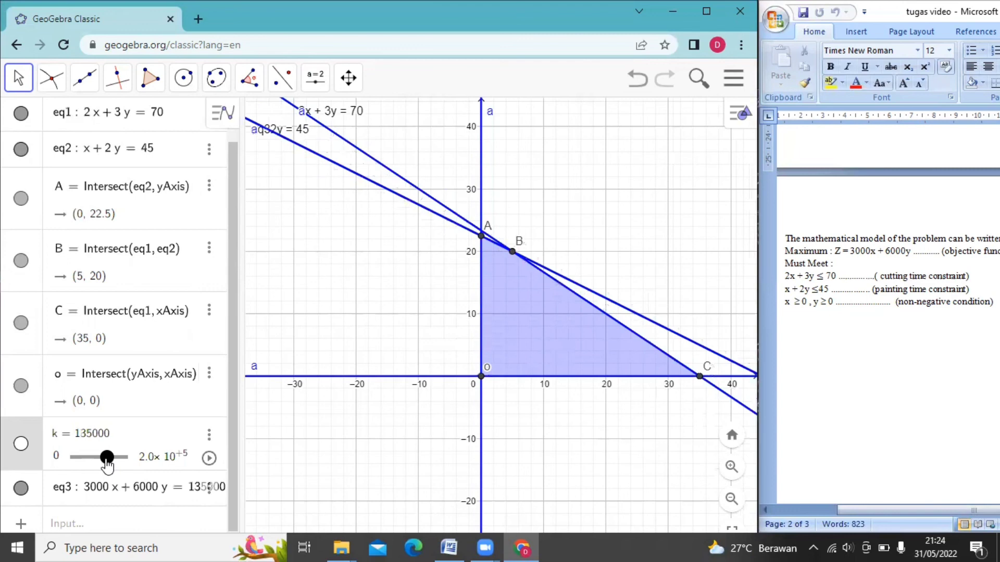